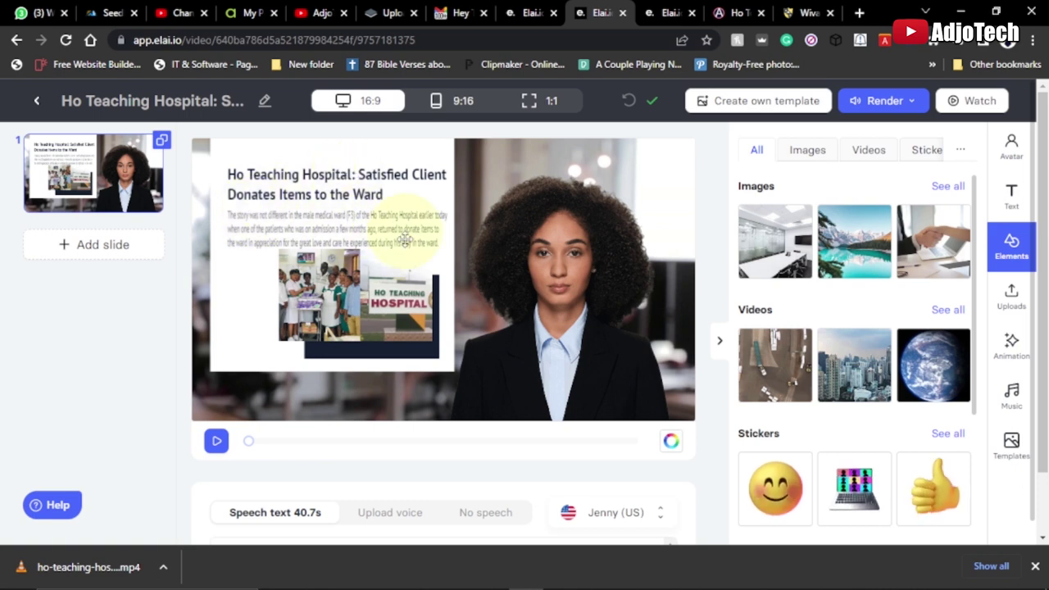
- Show Elai's preview page for the rendered 0:40 hospital donation trial video
click(531, 13)
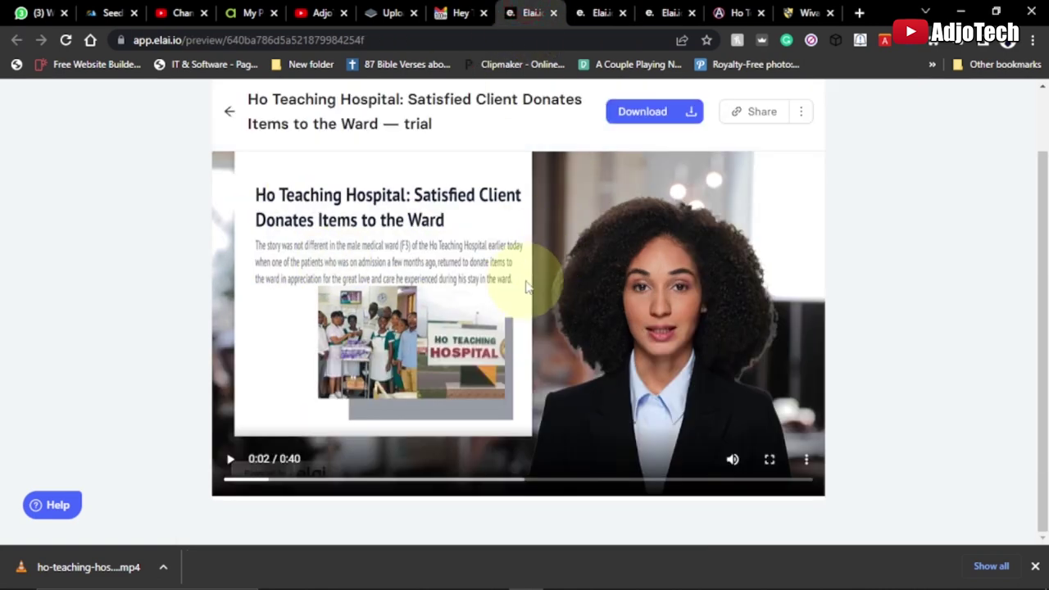
- Reveal the downloaded hospital video MP4 in its folder and play it in VLC
click(164, 567)
click(180, 511)
click(179, 168)
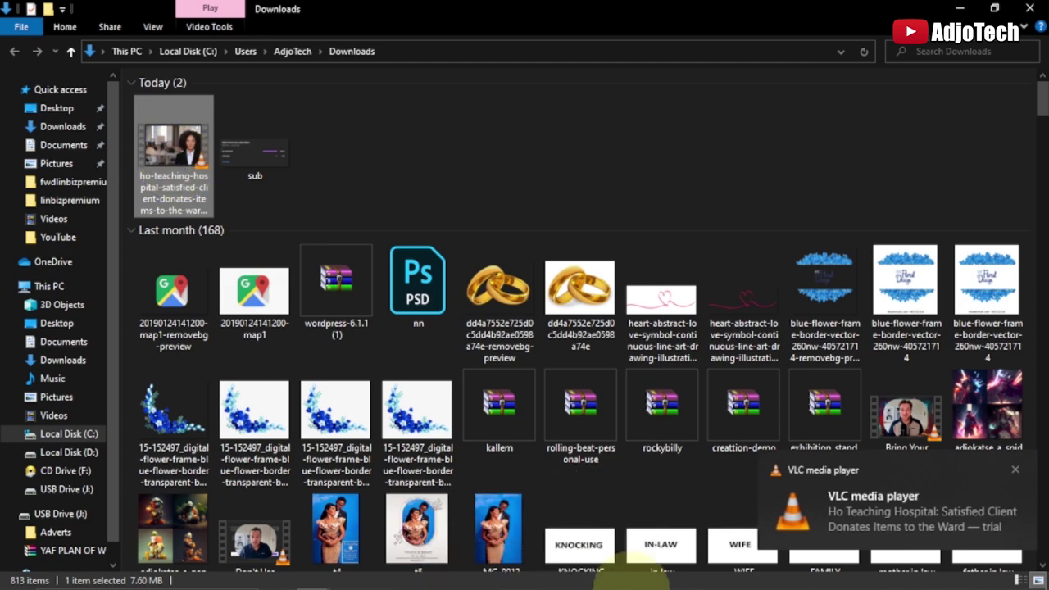
click(718, 575)
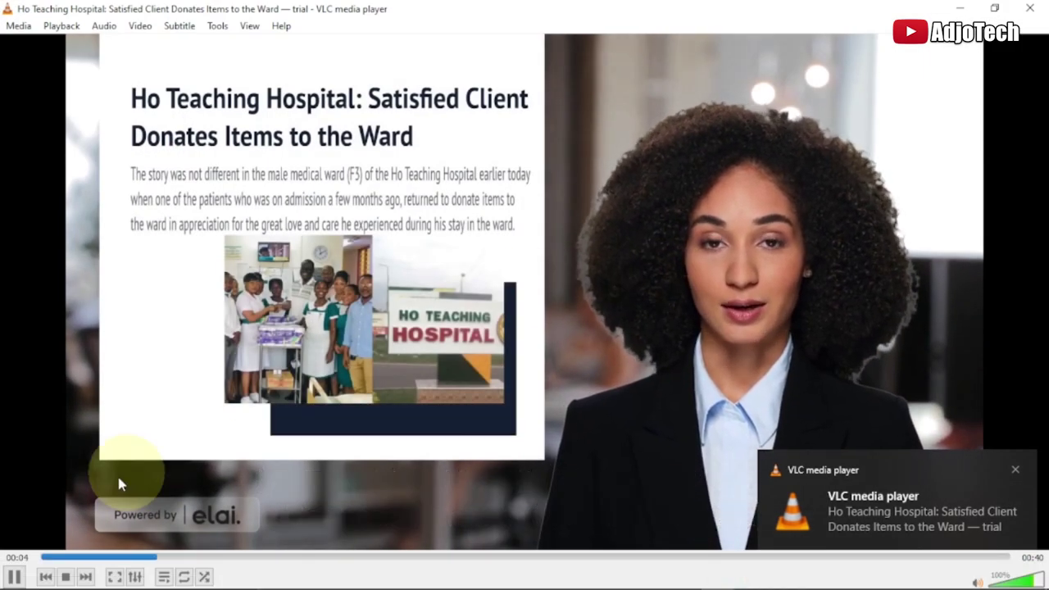
- Pause VLC playback and return to the AdjoTech article in Chrome
click(14, 577)
mouse_move(628, 555)
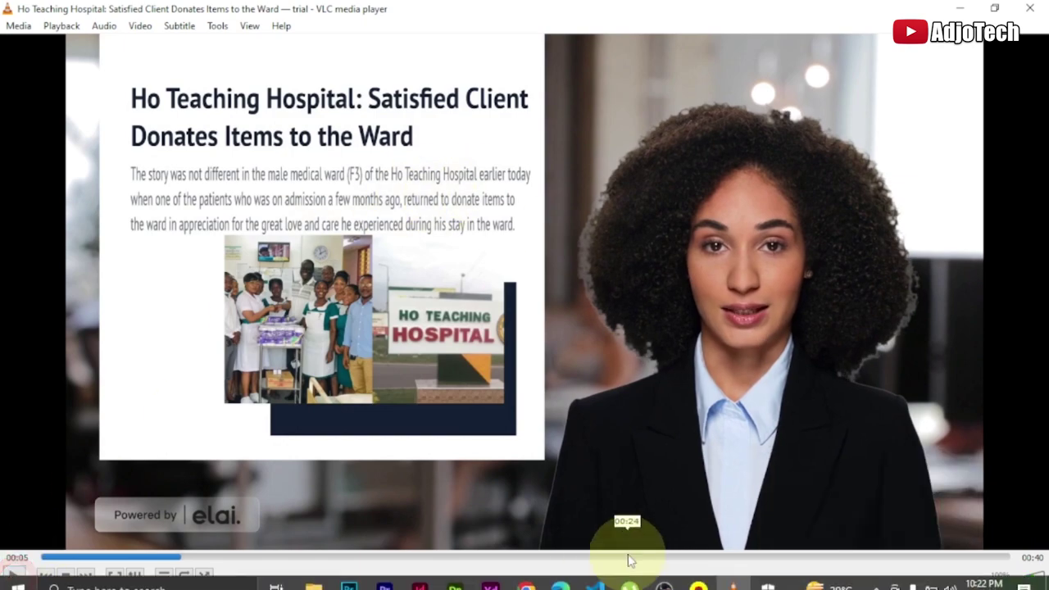
click(525, 576)
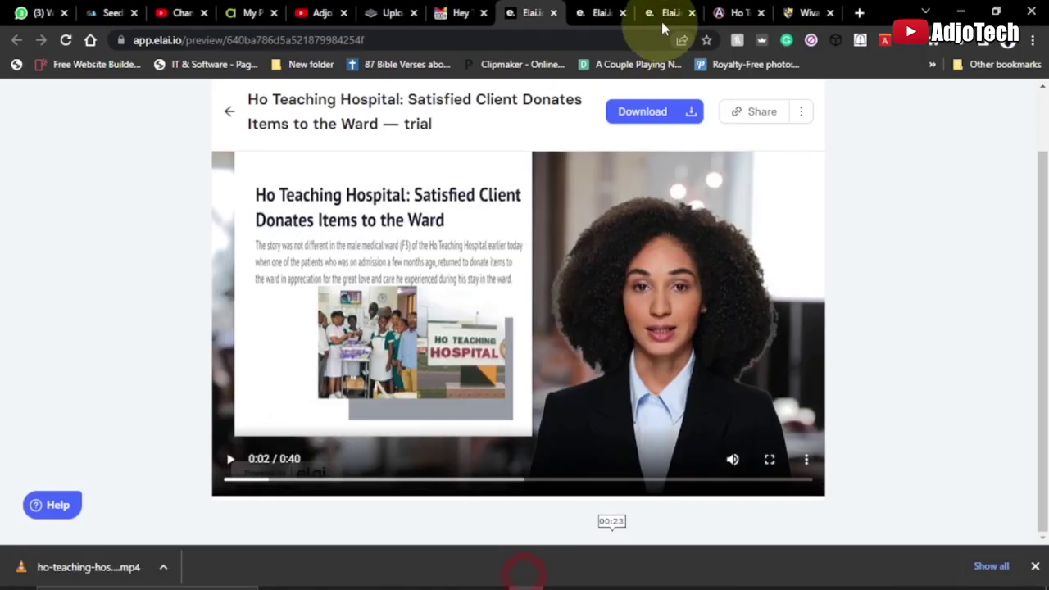
click(738, 11)
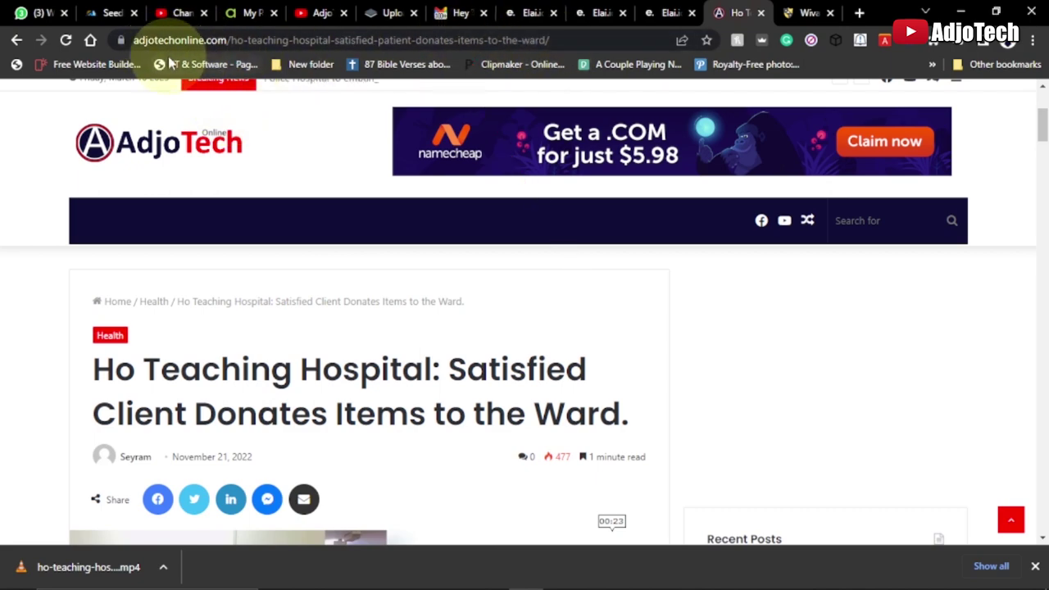
- Scroll through the AdjoTech hospital donation story and photos, then go to the elai.io homepage
scroll(549, 336, down, 4)
scroll(539, 354, down, 10)
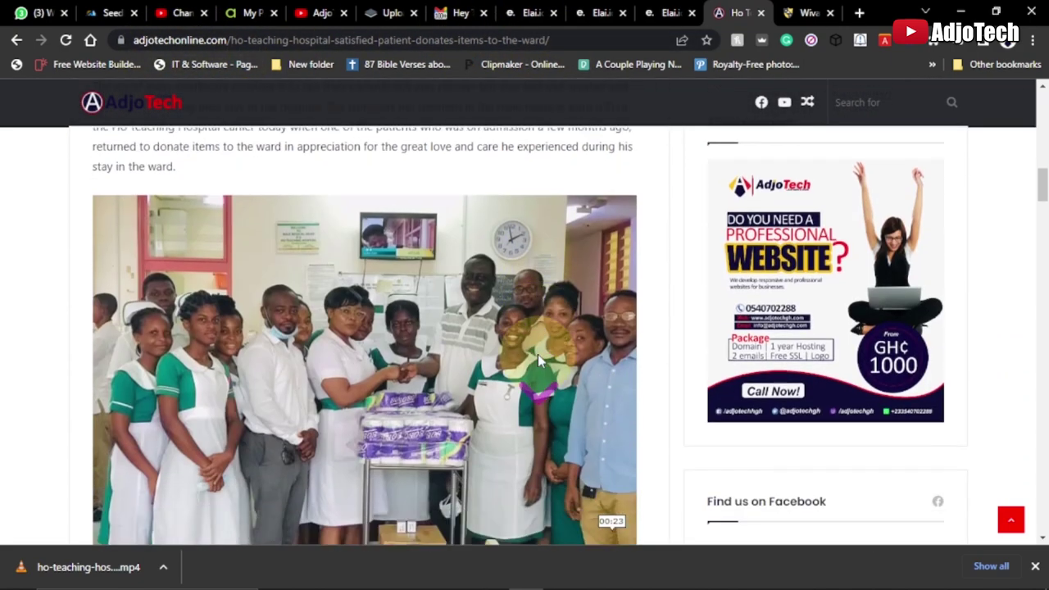
scroll(538, 360, down, 5)
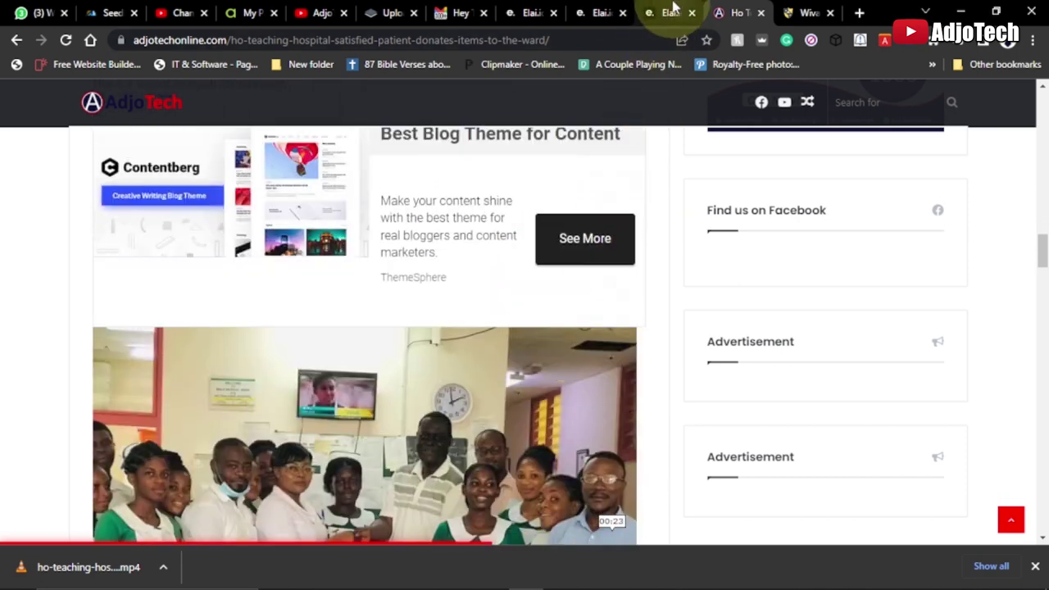
click(672, 12)
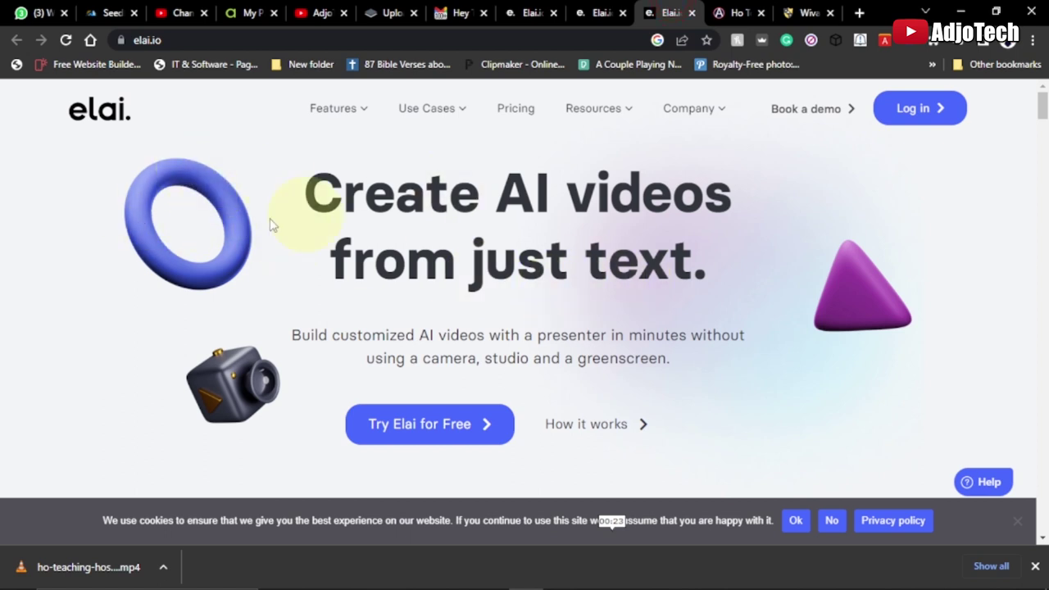
- Accept Elai's cookie notice, close the Windows Defender scan toast, and bring VLC forward
click(794, 521)
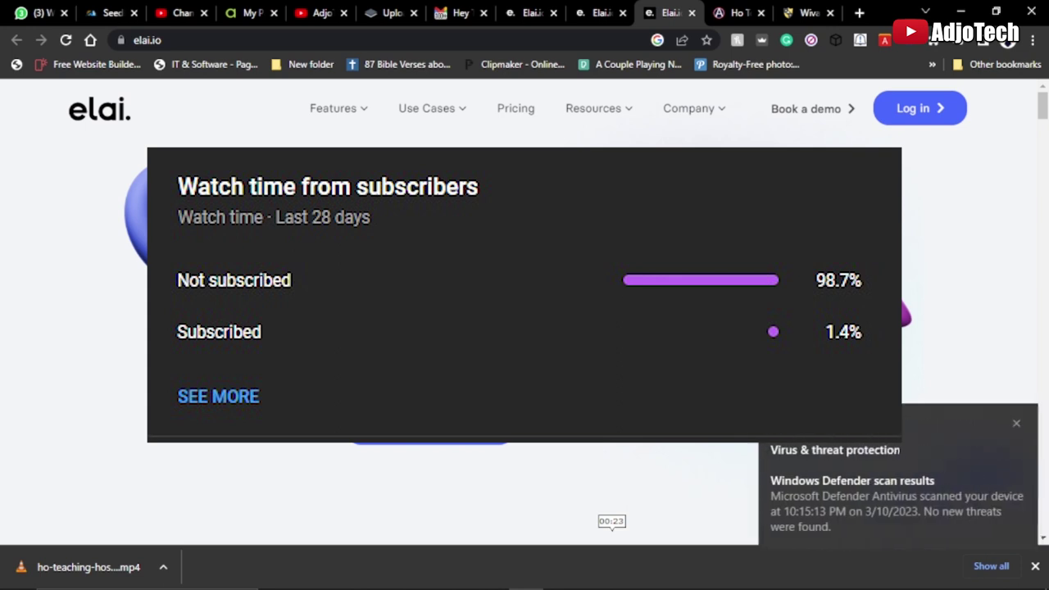
click(1016, 425)
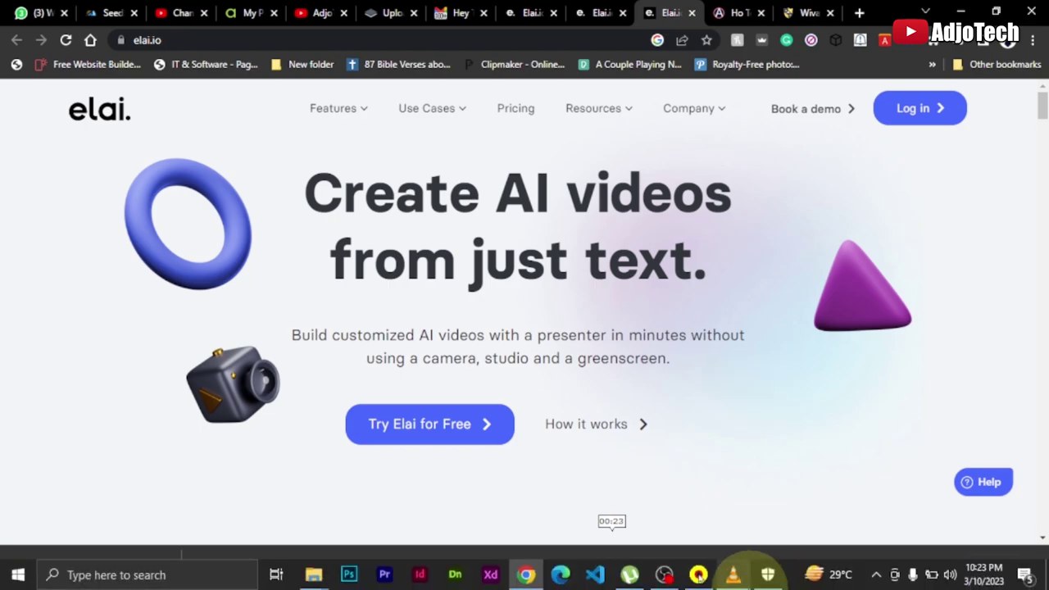
click(733, 583)
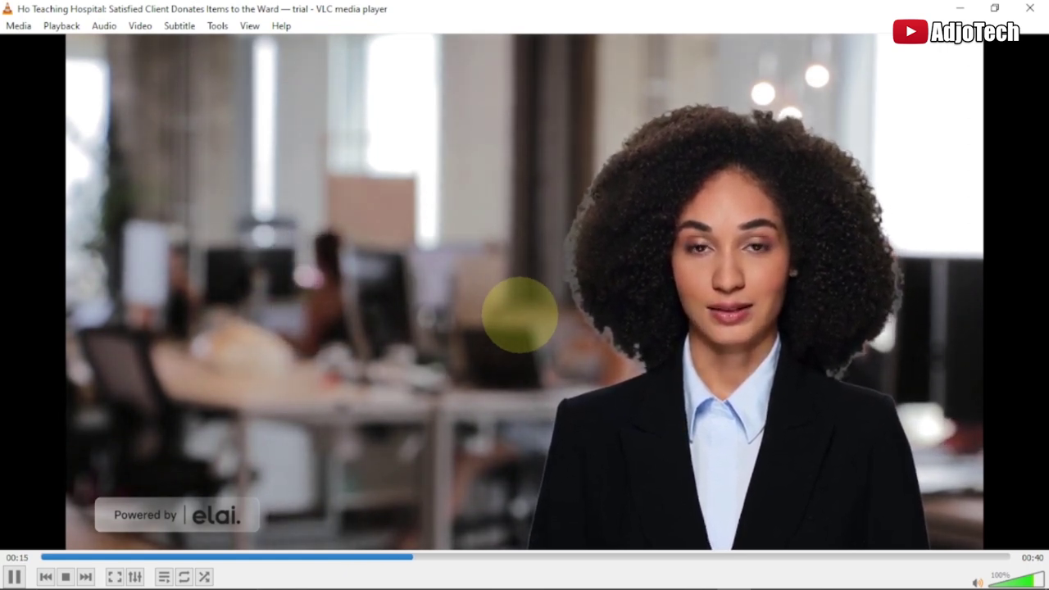
- Pause VLC at 0:16, minimize the player, and return to the Elai editor
key(space)
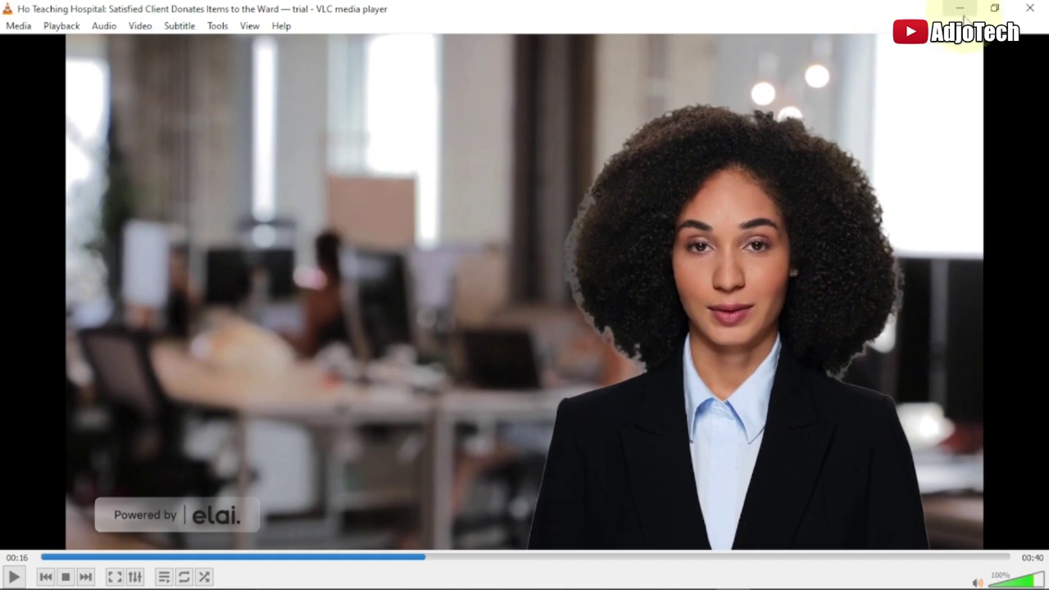
click(960, 10)
click(602, 14)
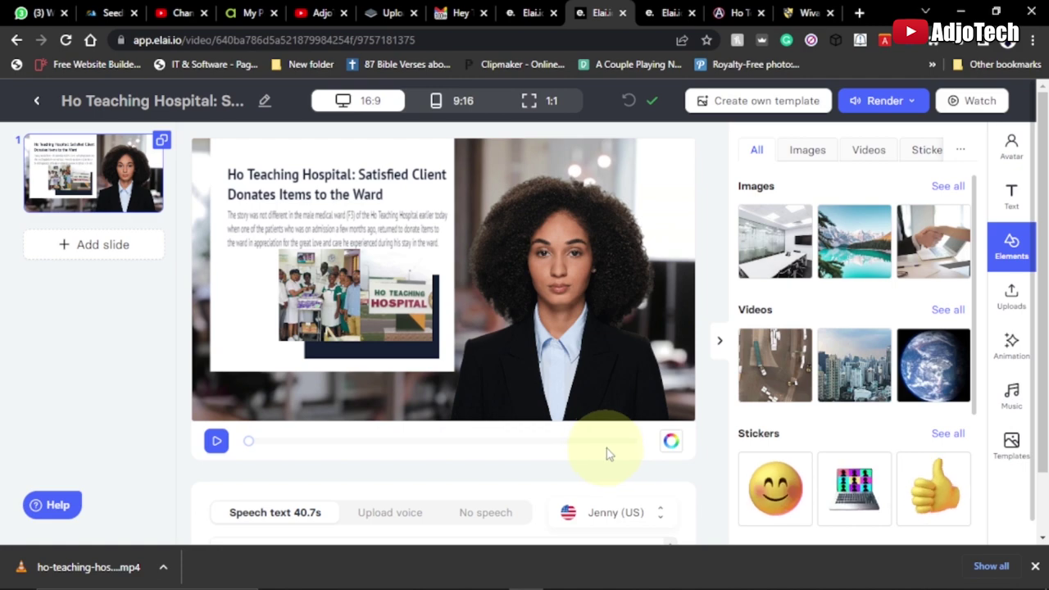
- Go back from the Elai editor to My videos, then return to the AdjoTech article
click(668, 12)
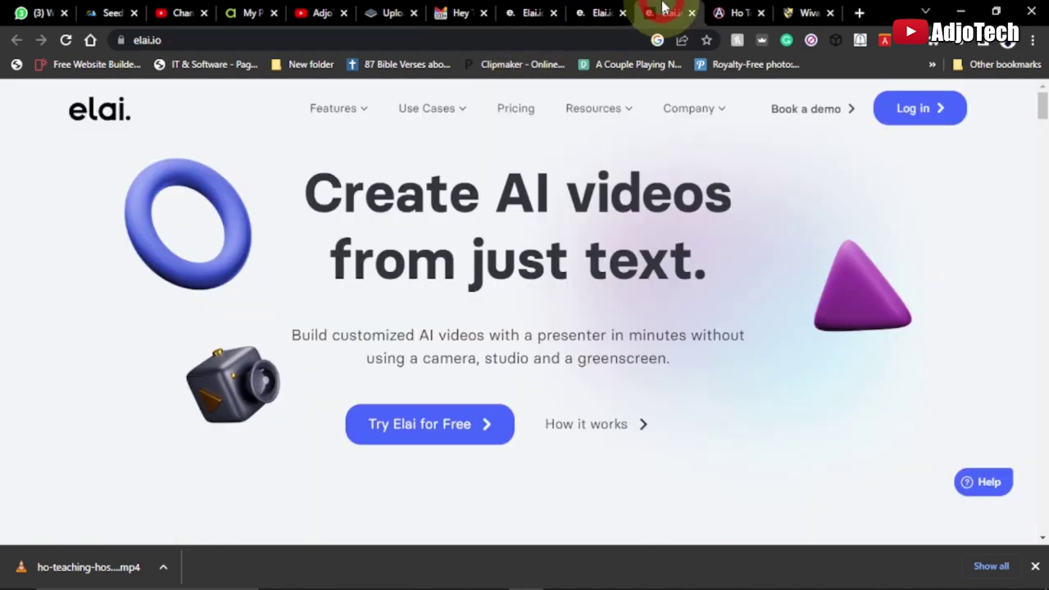
click(593, 10)
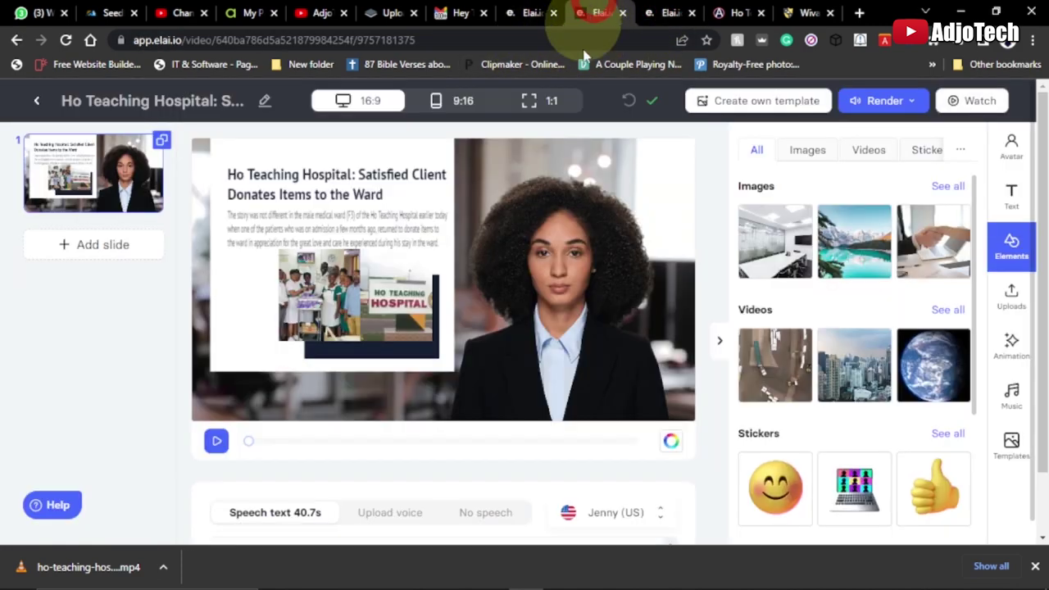
click(17, 43)
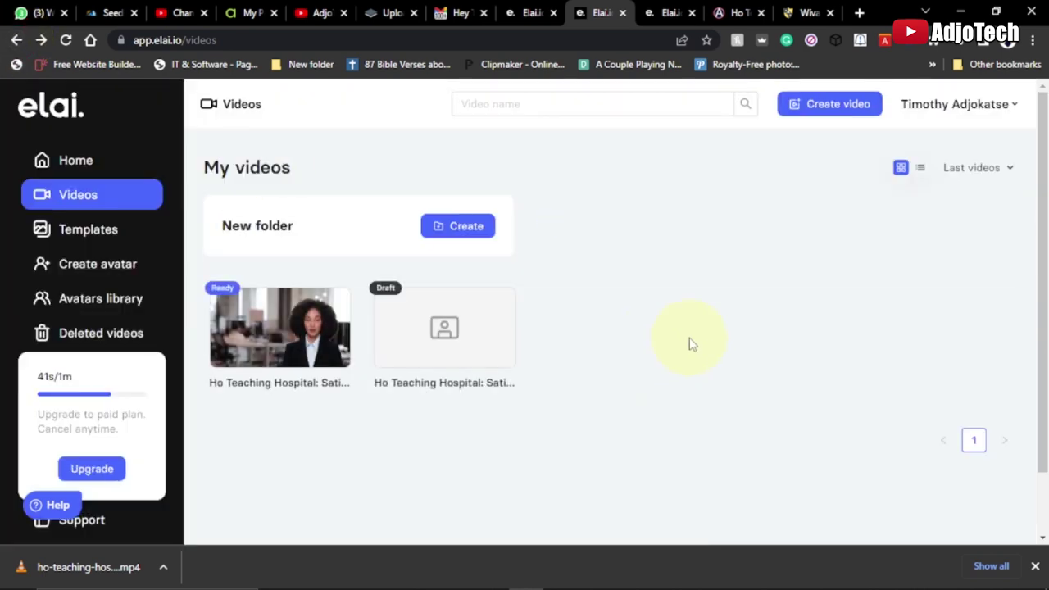
click(731, 13)
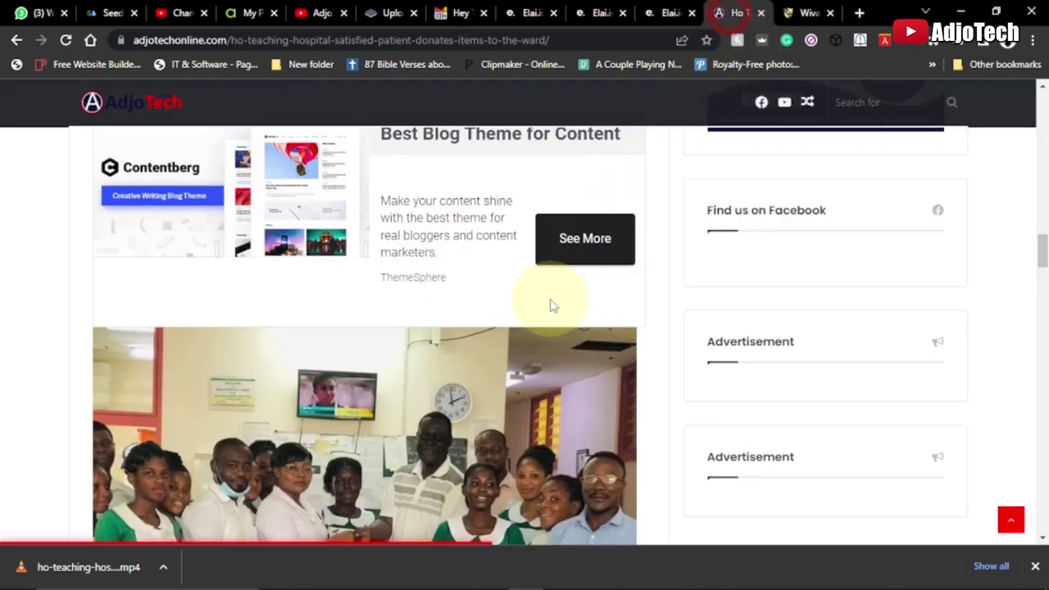
- Scroll the AdjoTech article to its opening paragraph about the ward F3 donation
drag(1039, 245, 1039, 102)
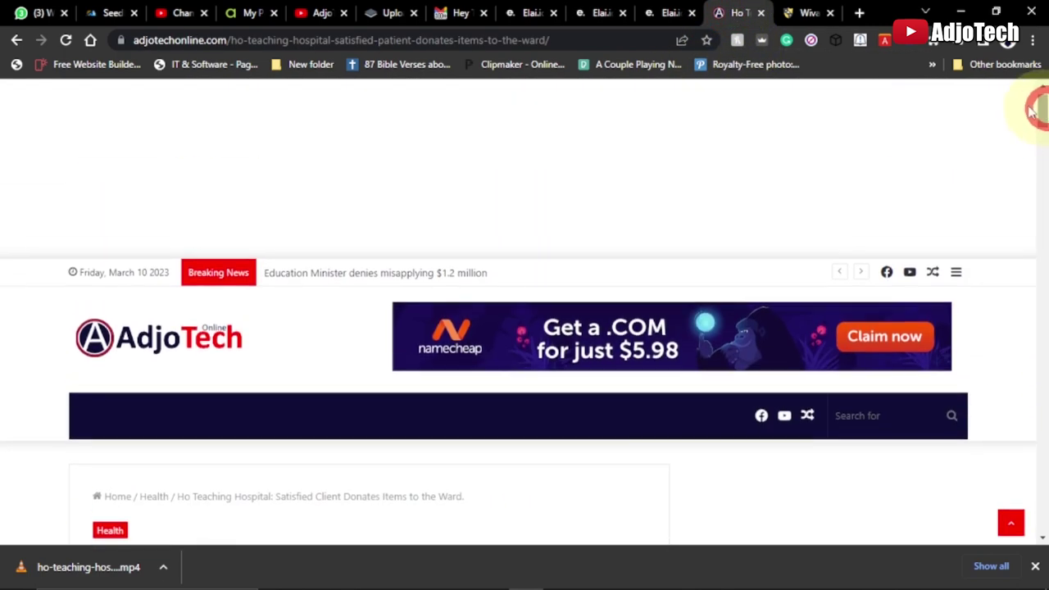
scroll(238, 246, down, 7)
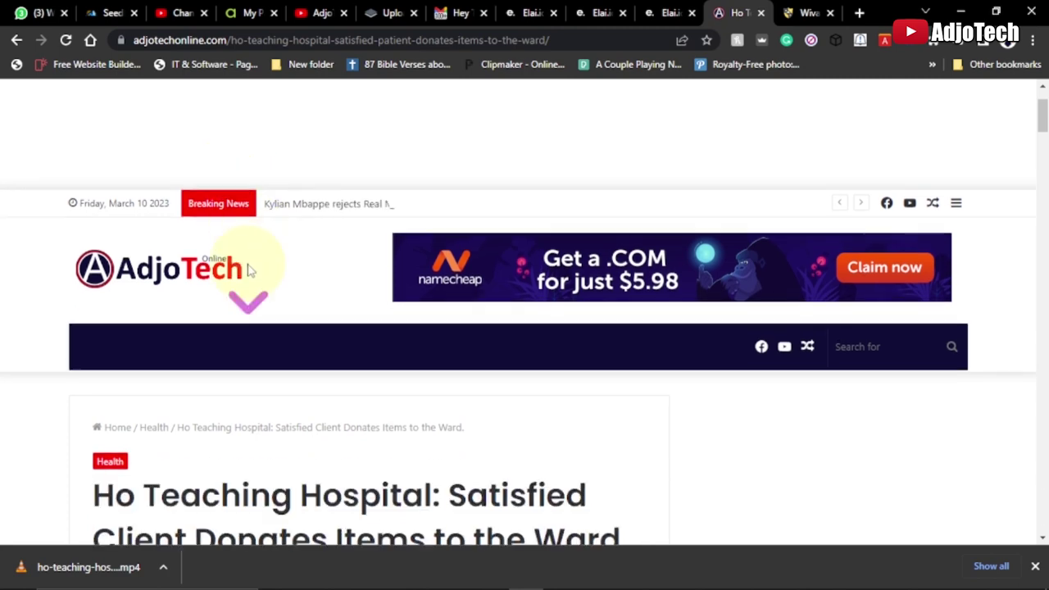
scroll(473, 270, down, 2)
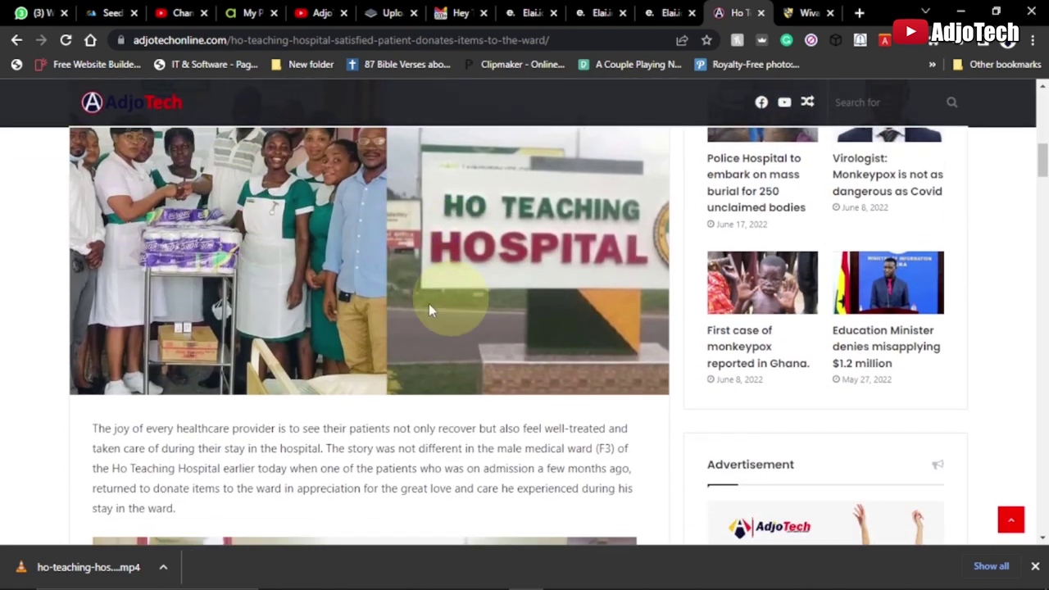
scroll(439, 347, down, 3)
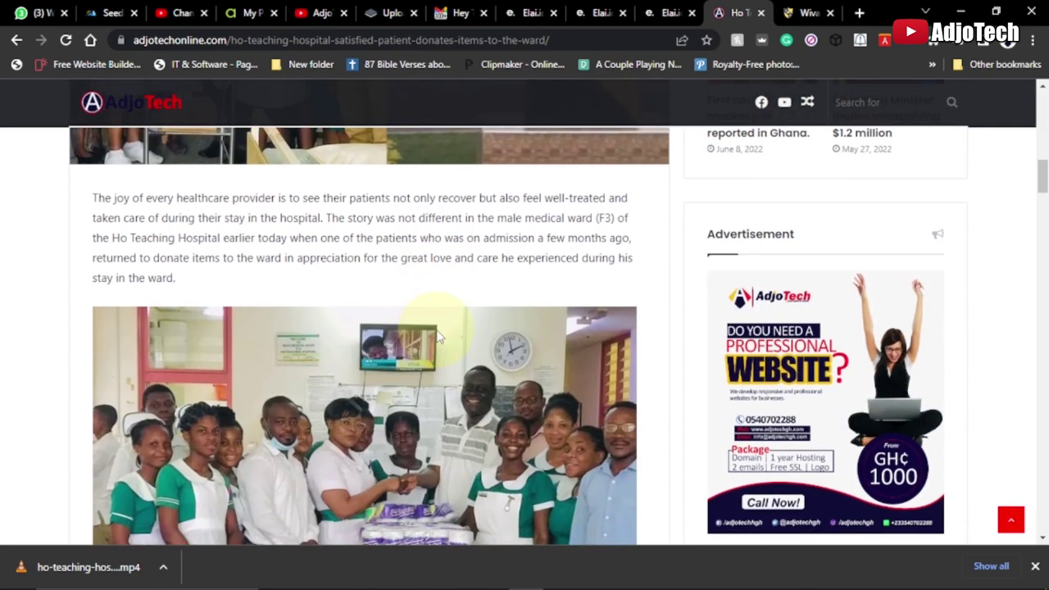
scroll(438, 352, down, 1)
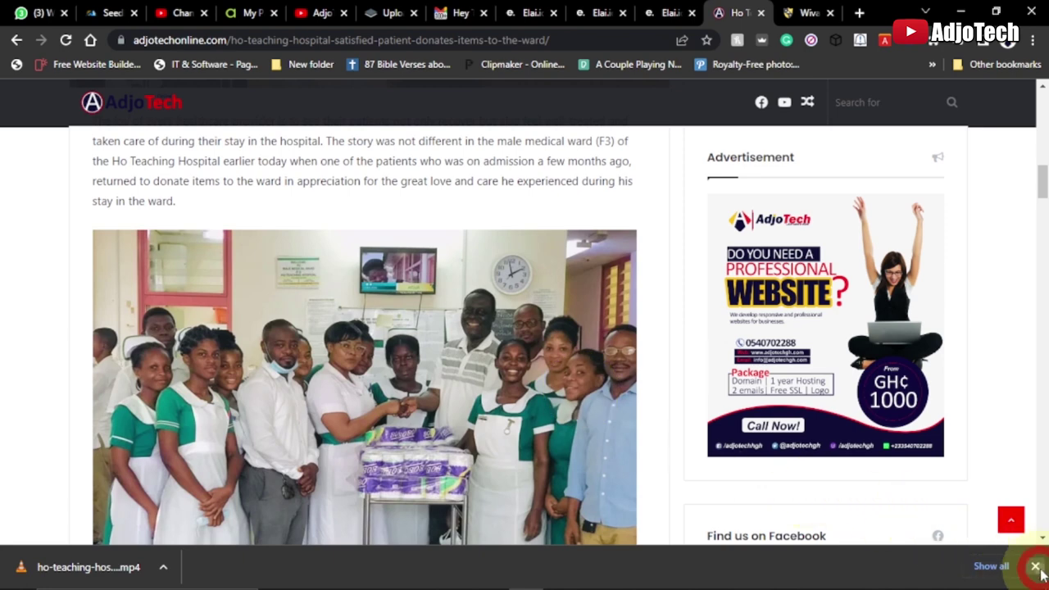
- Close the downloads bar and copy the article's web address from the address bar
click(1035, 566)
click(298, 41)
right_click(297, 45)
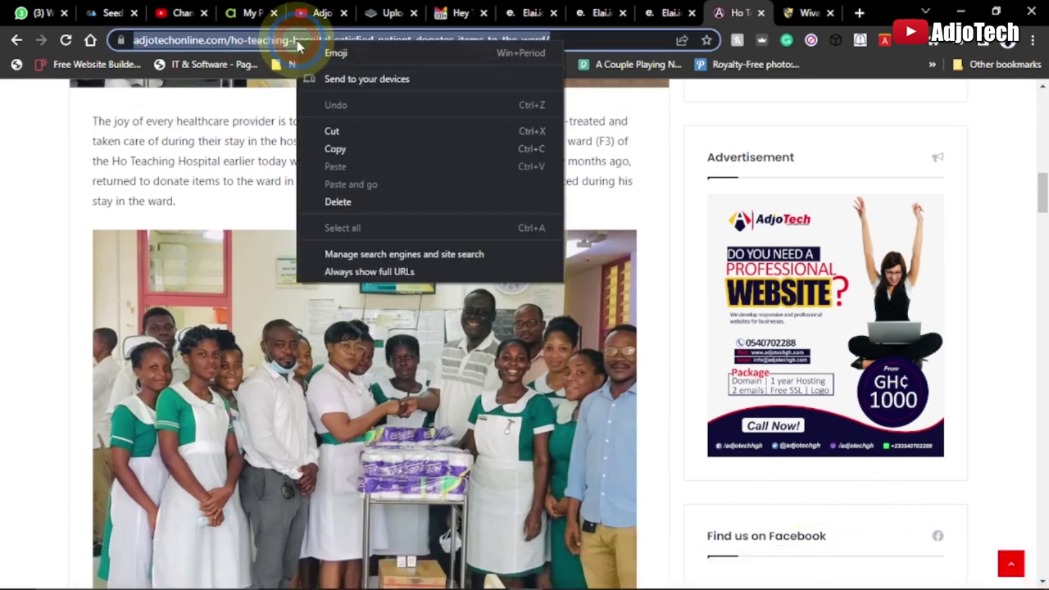
click(335, 149)
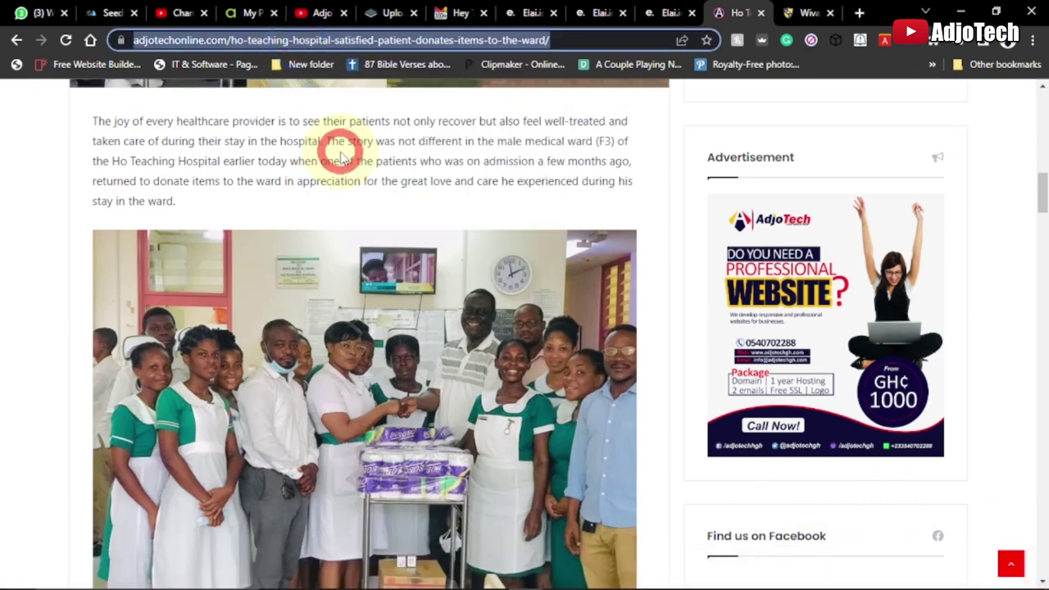
click(530, 12)
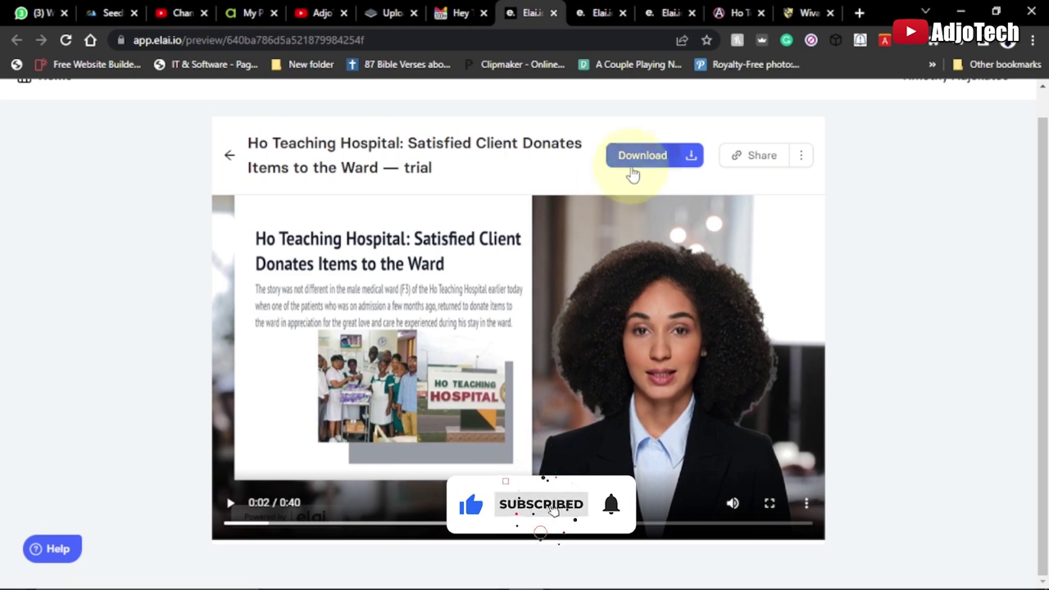
- Open the Create new video dialog from Elai's My videos page
click(602, 13)
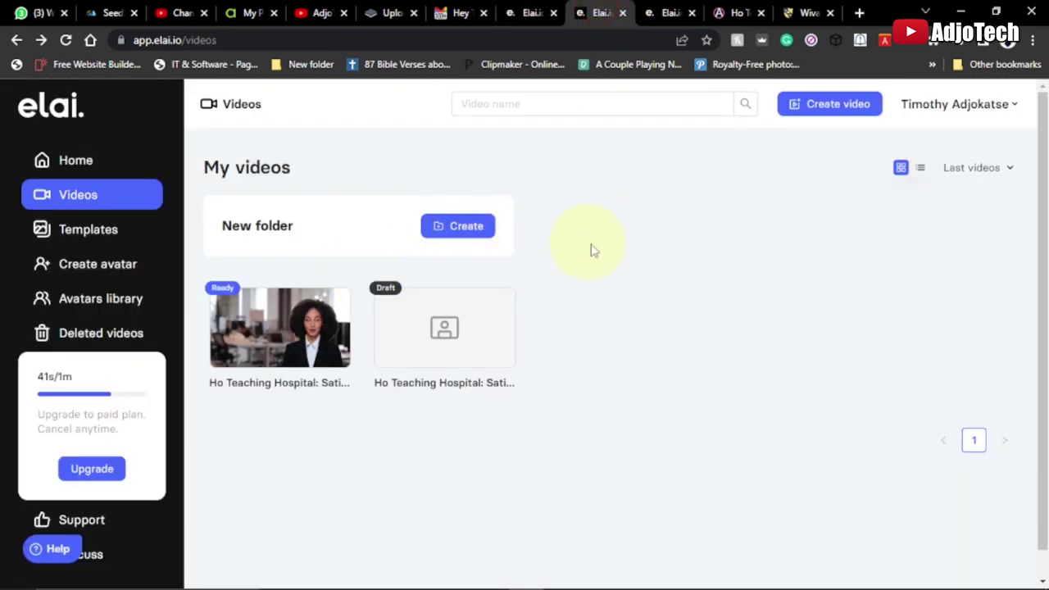
click(835, 109)
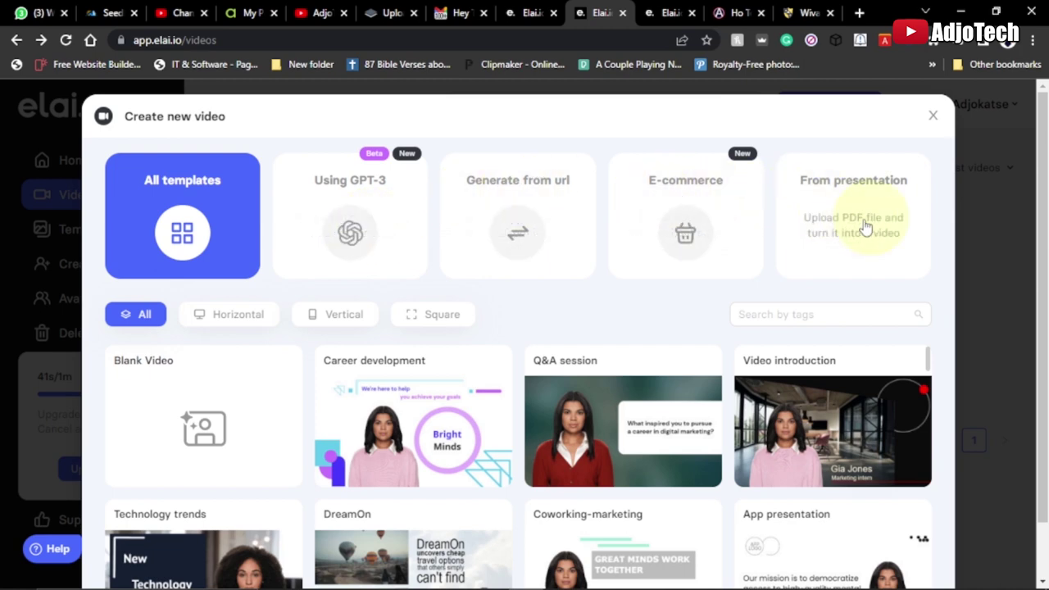
- Choose Generate from url, paste the AdjoTech article link, and proceed to template selection
scroll(683, 319, down, 1)
scroll(683, 320, up, 1)
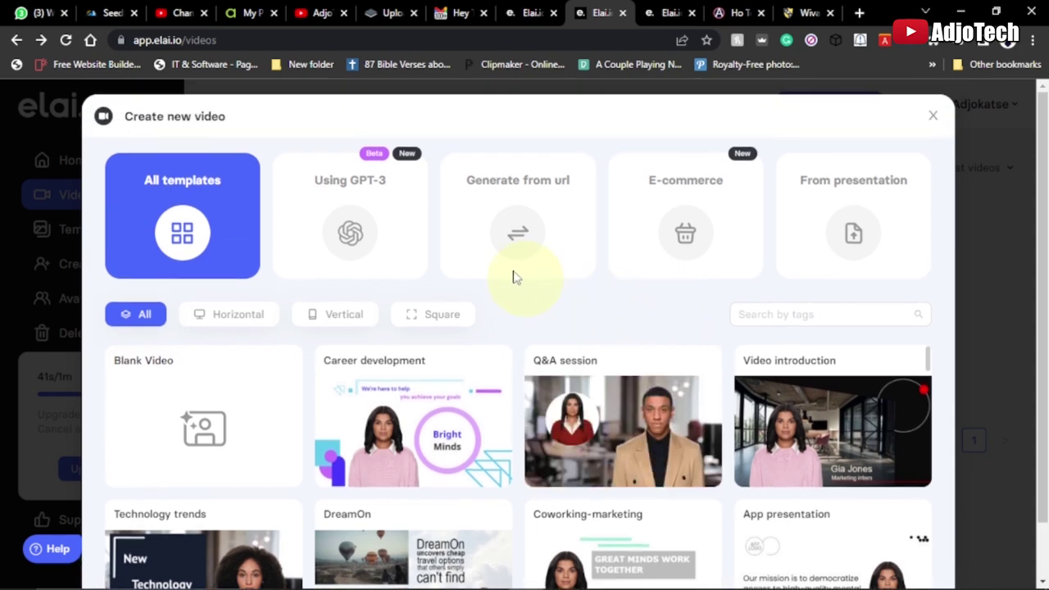
click(521, 212)
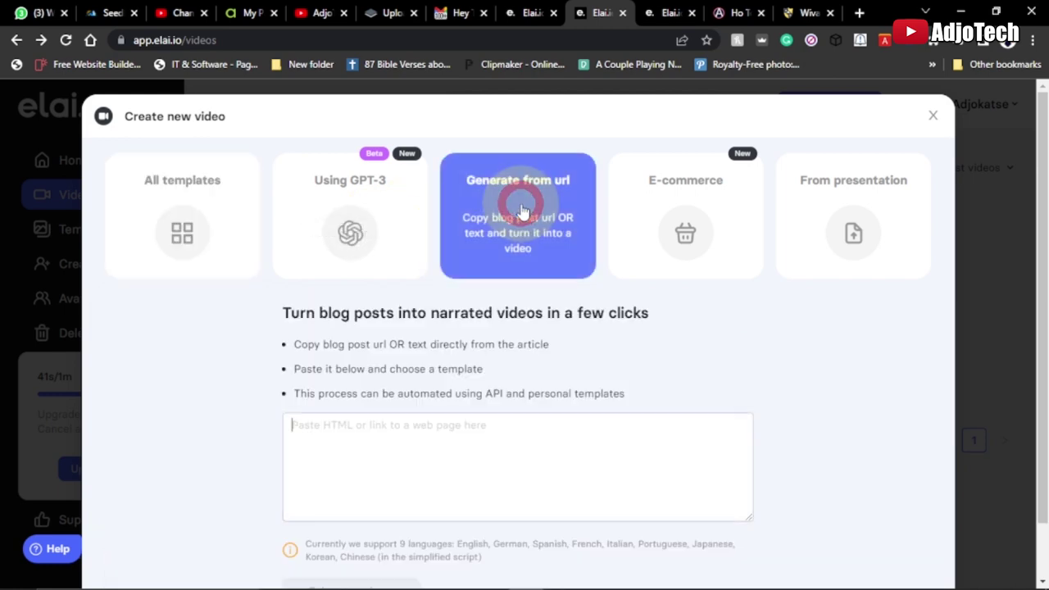
right_click(321, 429)
click(350, 286)
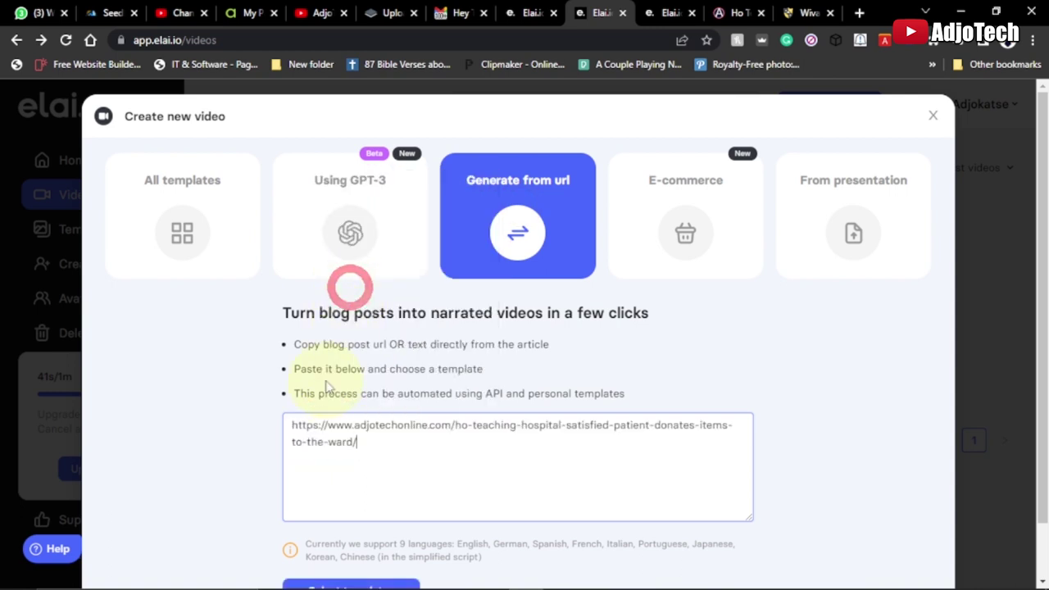
scroll(463, 434, down, 1)
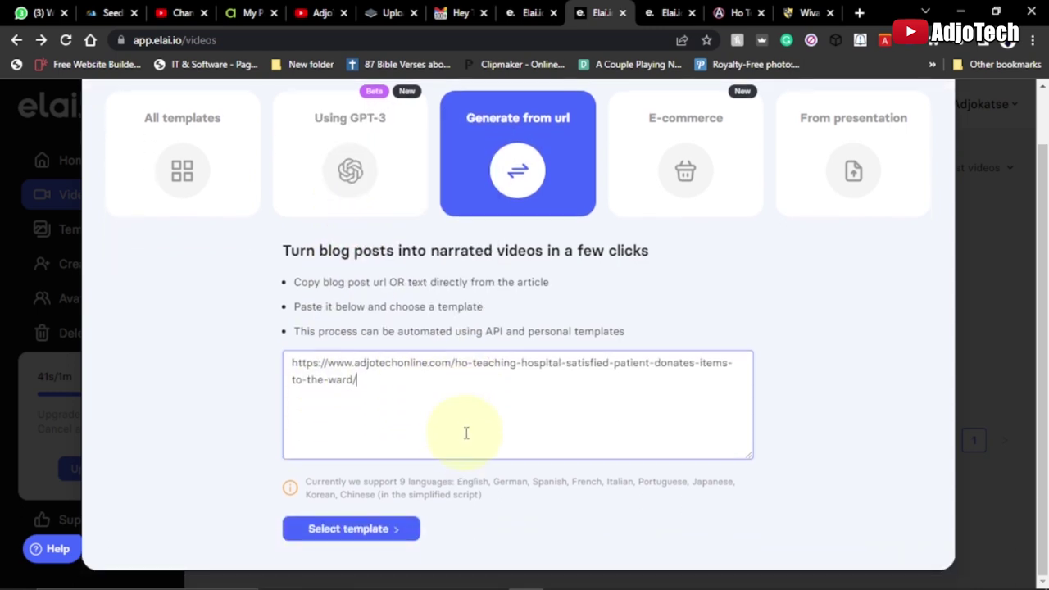
click(340, 530)
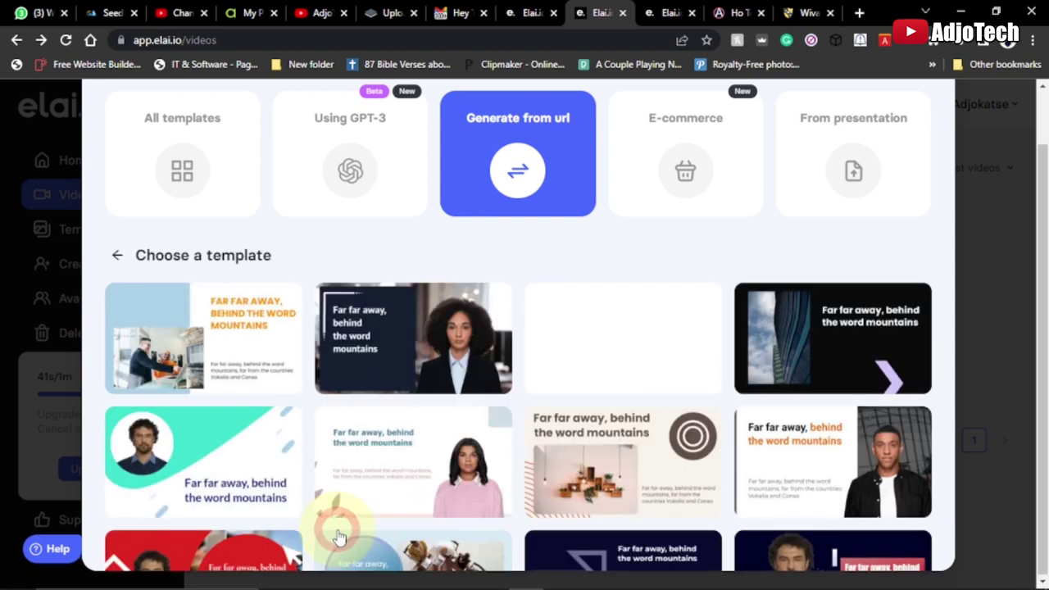
- Pick the dark blue presenter template and generate the video from the article
scroll(680, 348, down, 2)
scroll(623, 353, up, 2)
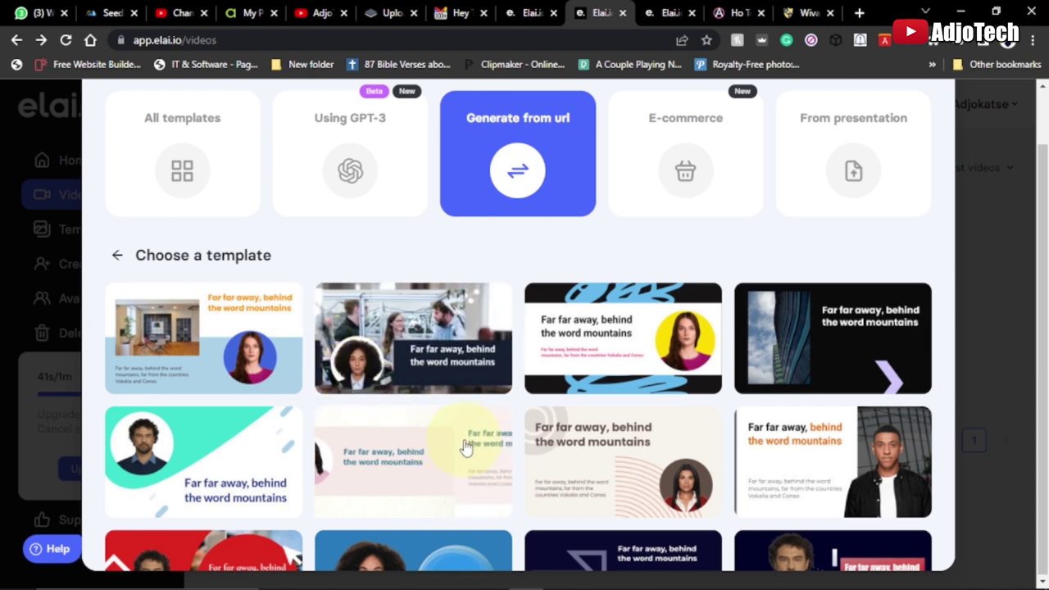
scroll(817, 436, down, 1)
scroll(817, 436, down, 4)
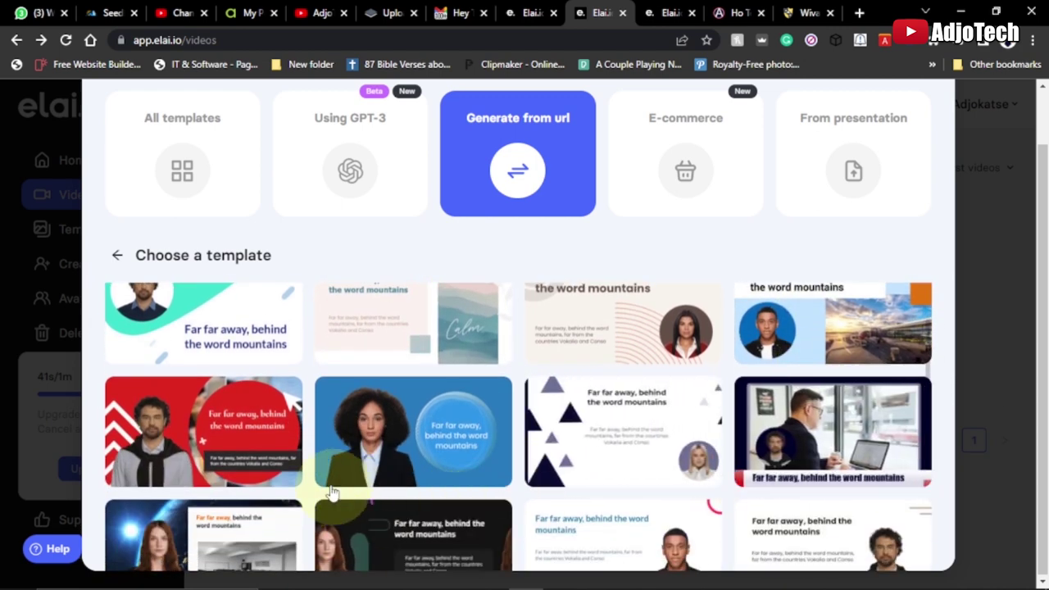
scroll(729, 484, down, 5)
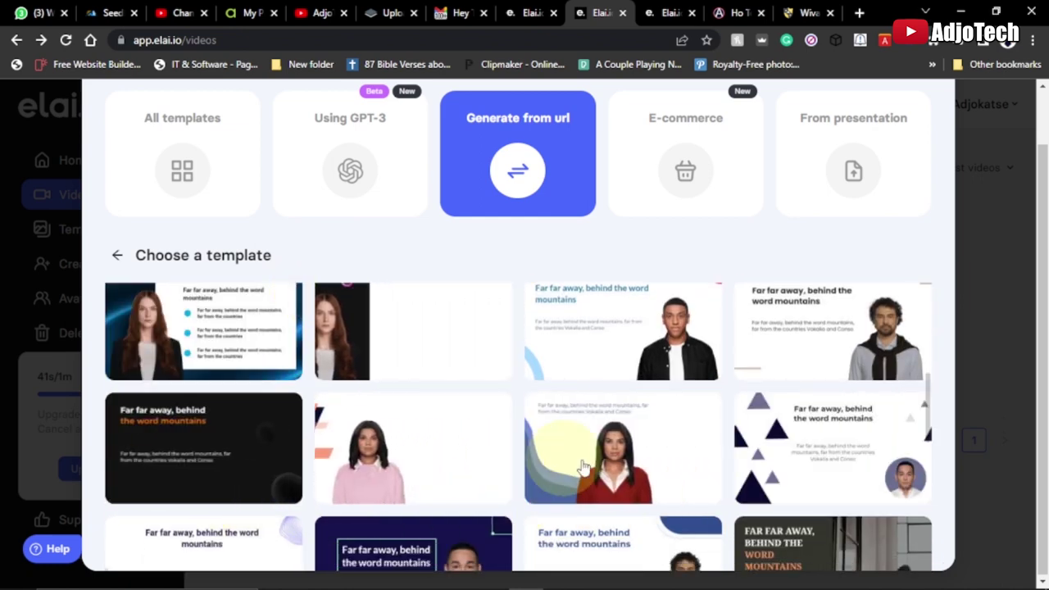
click(623, 442)
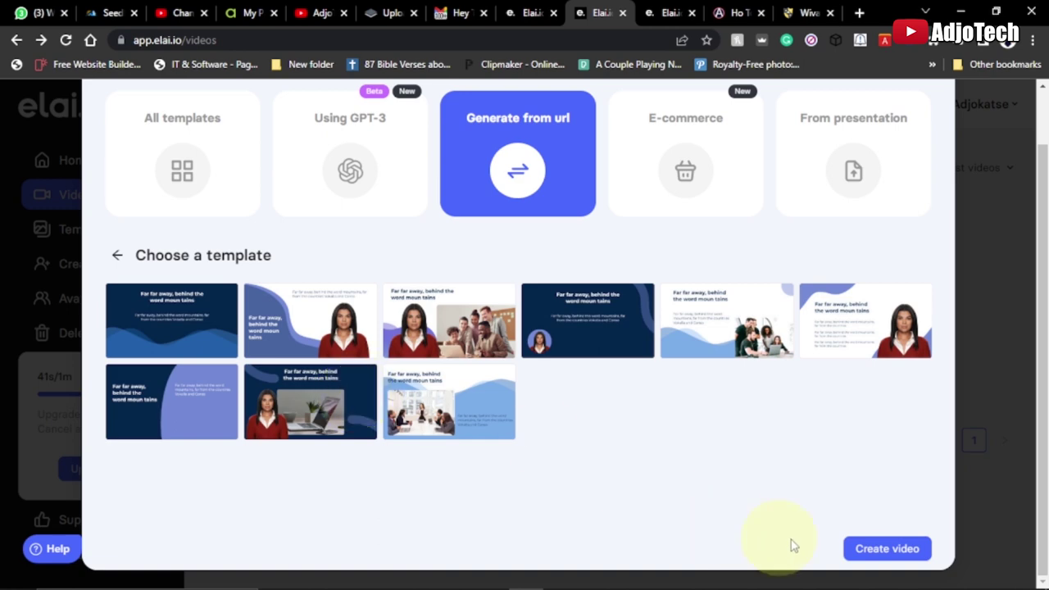
click(887, 549)
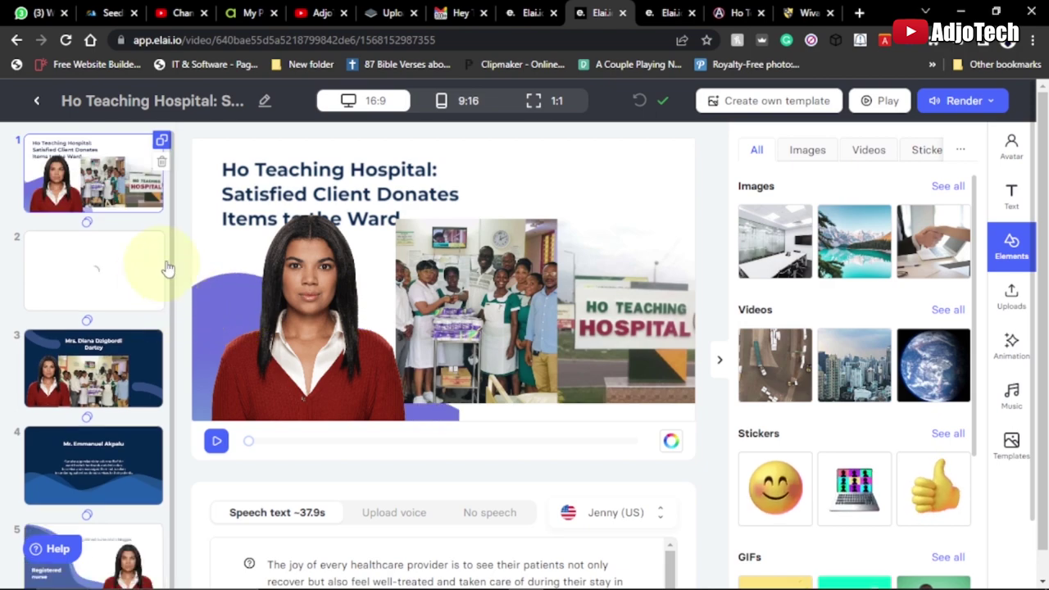
- Compare with the original blog article, review slides 2 and 3, then return to slide 1
click(725, 13)
scroll(423, 308, up, 5)
scroll(407, 262, down, 9)
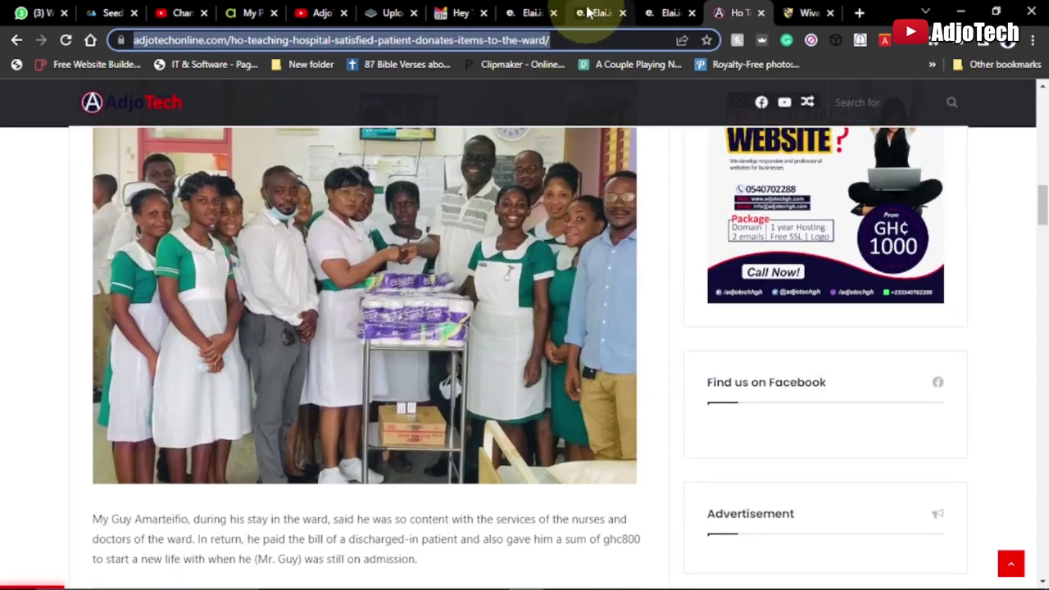
click(598, 13)
click(90, 279)
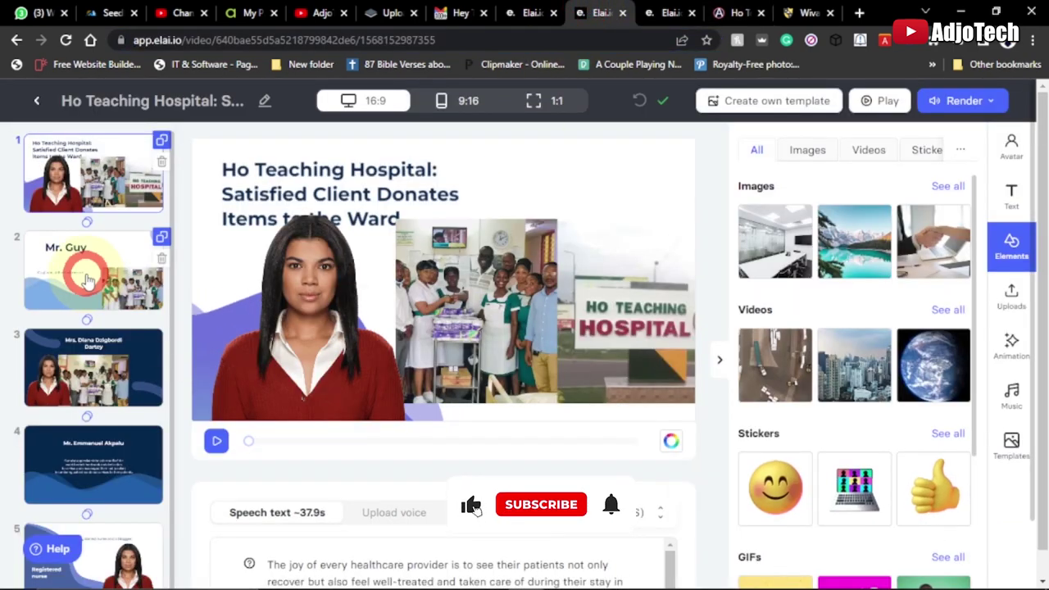
click(72, 368)
scroll(79, 492, down, 1)
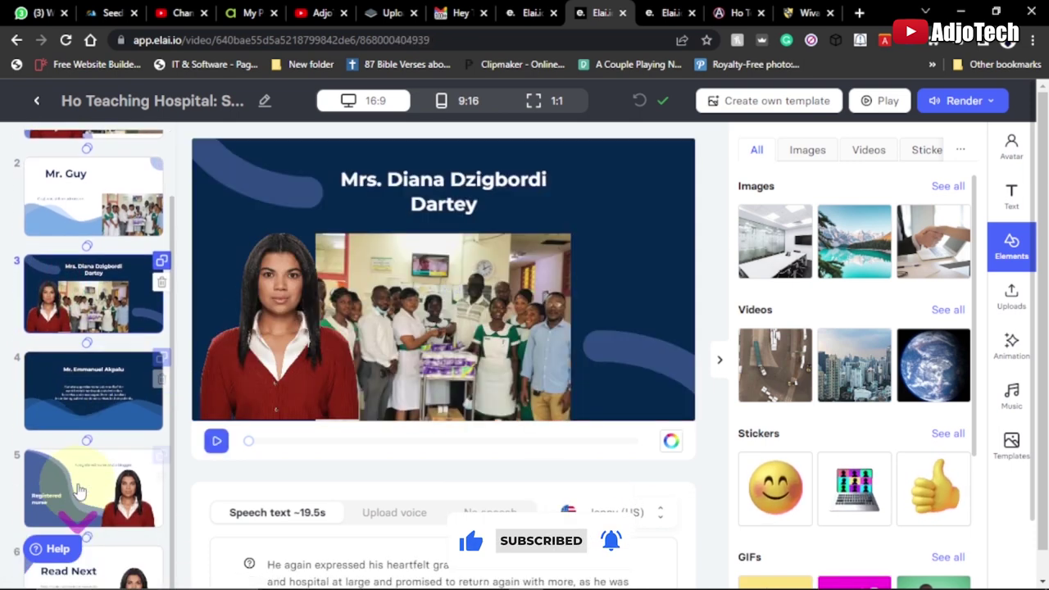
scroll(79, 490, up, 1)
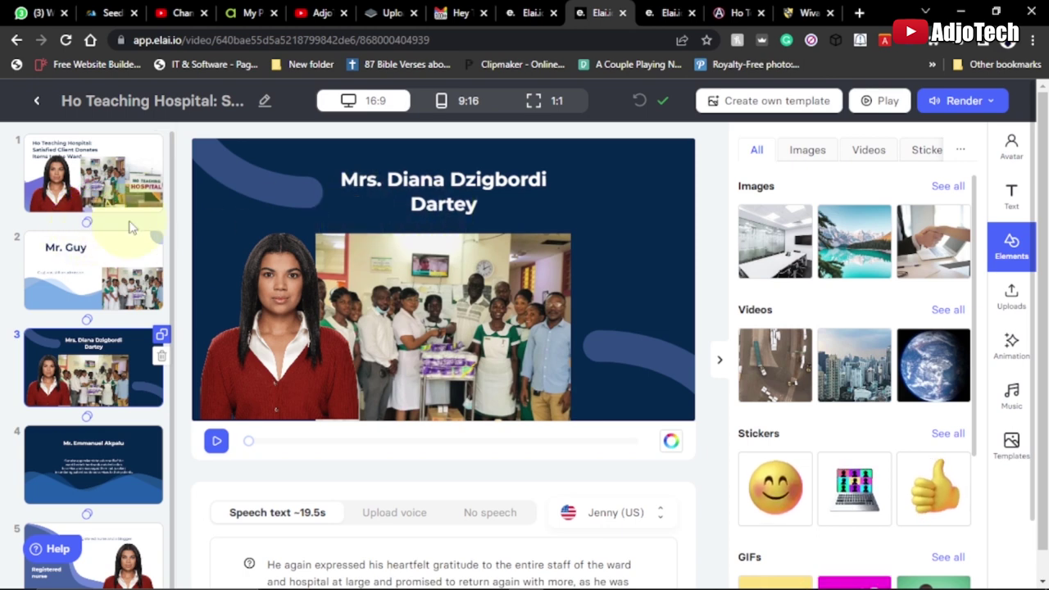
click(74, 176)
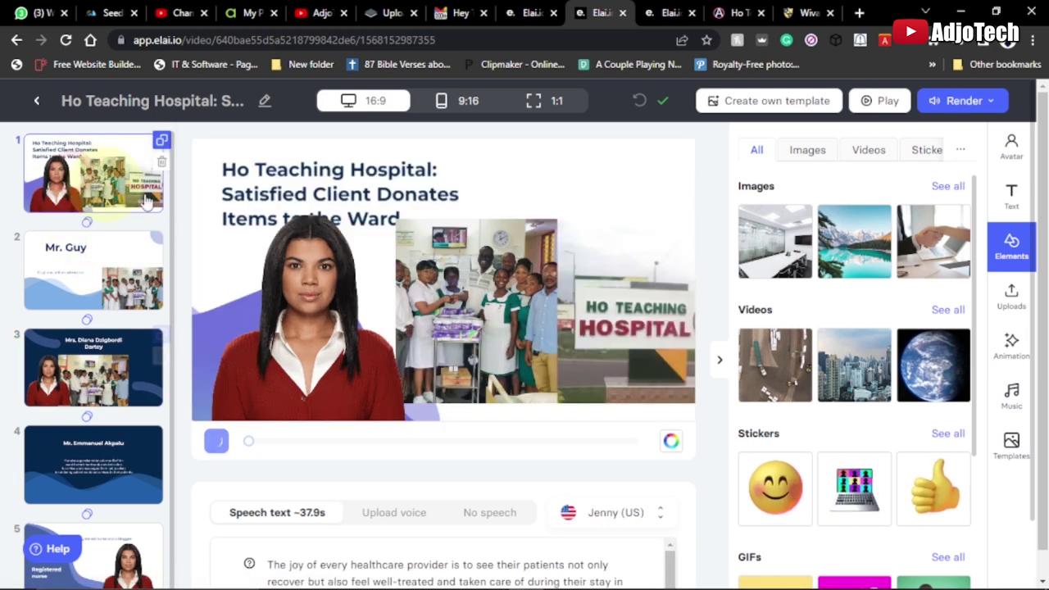
- Drag the first slide's title to the upper right, above the hospital photo
click(305, 174)
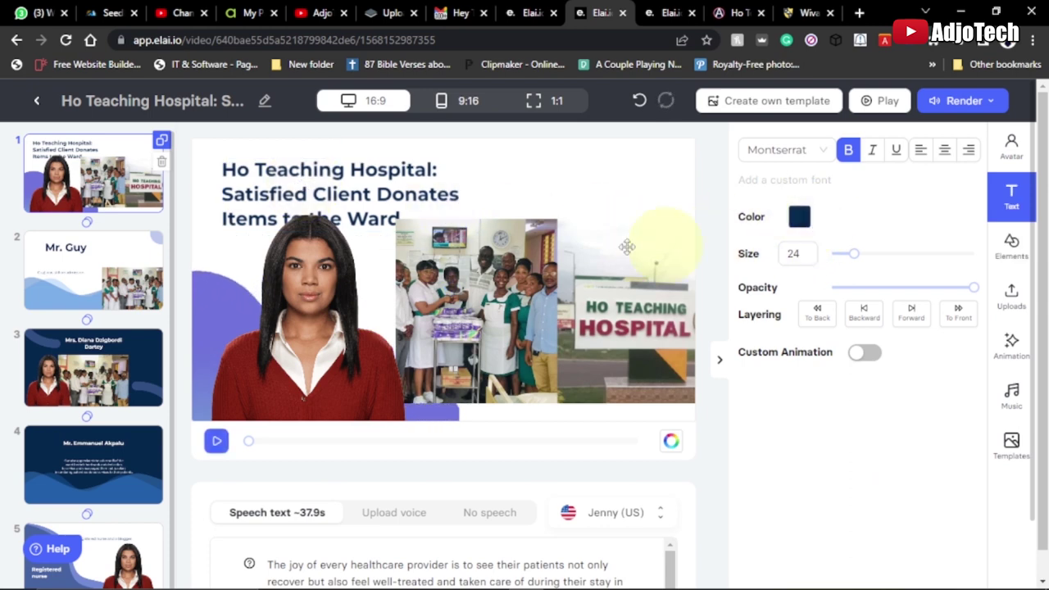
drag(332, 171, 526, 174)
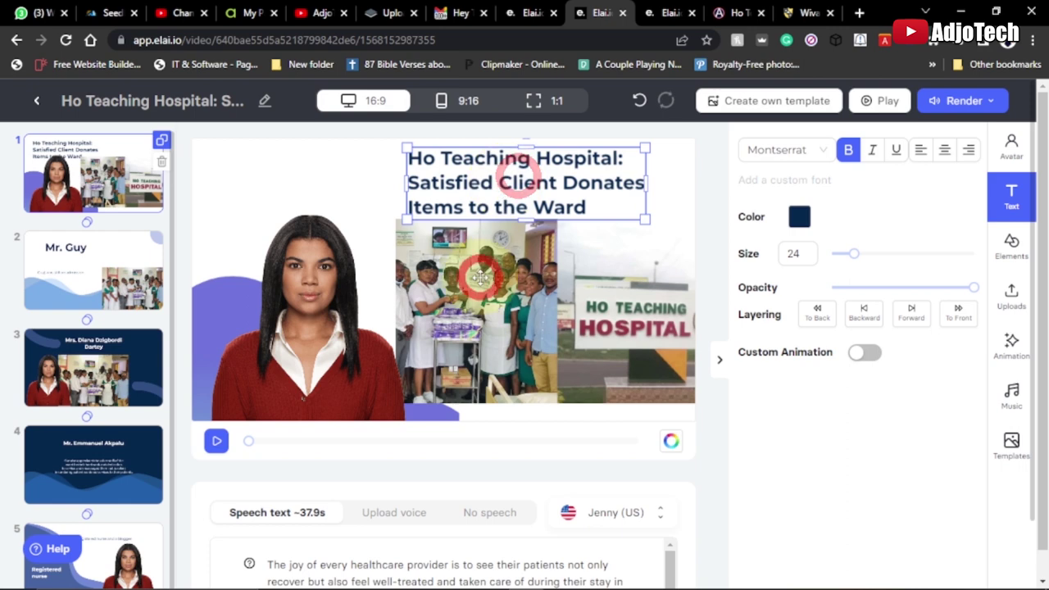
click(476, 279)
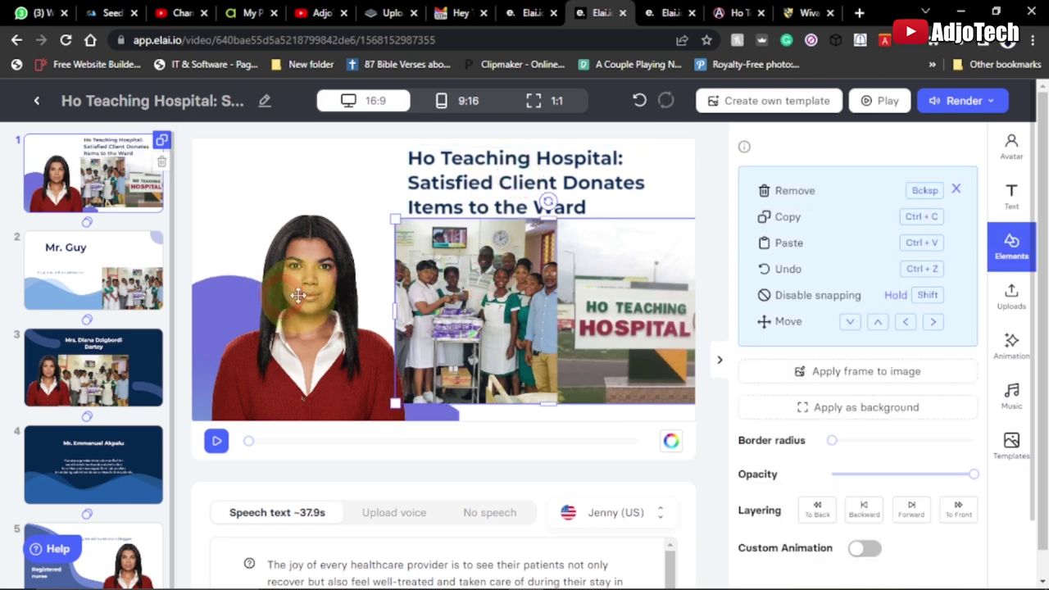
- Nudge the presenter left, resize and reposition the hospital photo, then go to slide 2
click(303, 295)
drag(298, 292, 279, 290)
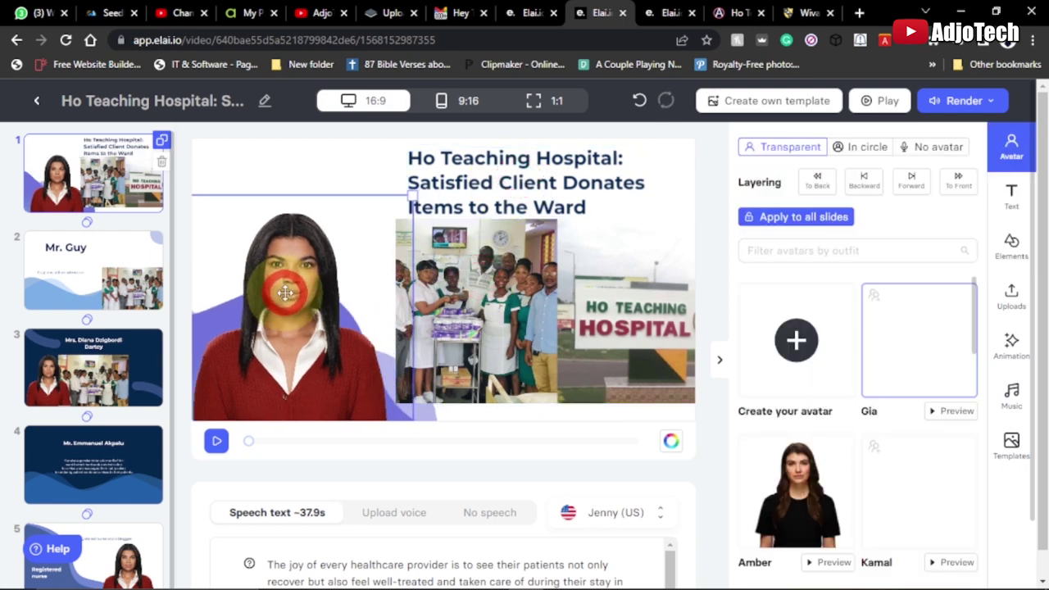
click(558, 312)
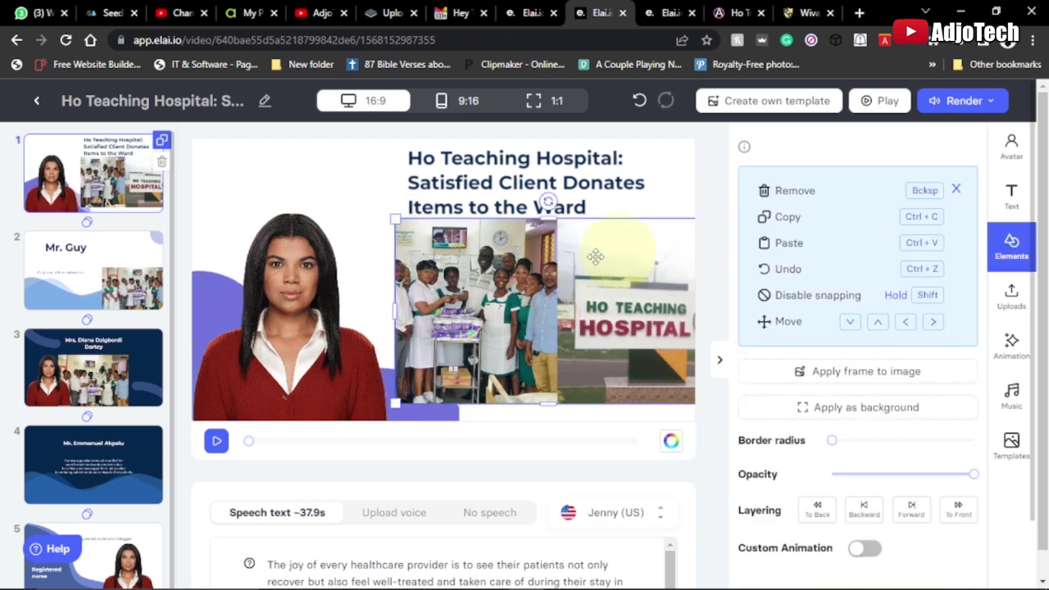
drag(392, 218, 420, 234)
mouse_move(449, 276)
mouse_down()
mouse_move(422, 279)
mouse_move(454, 281)
mouse_up()
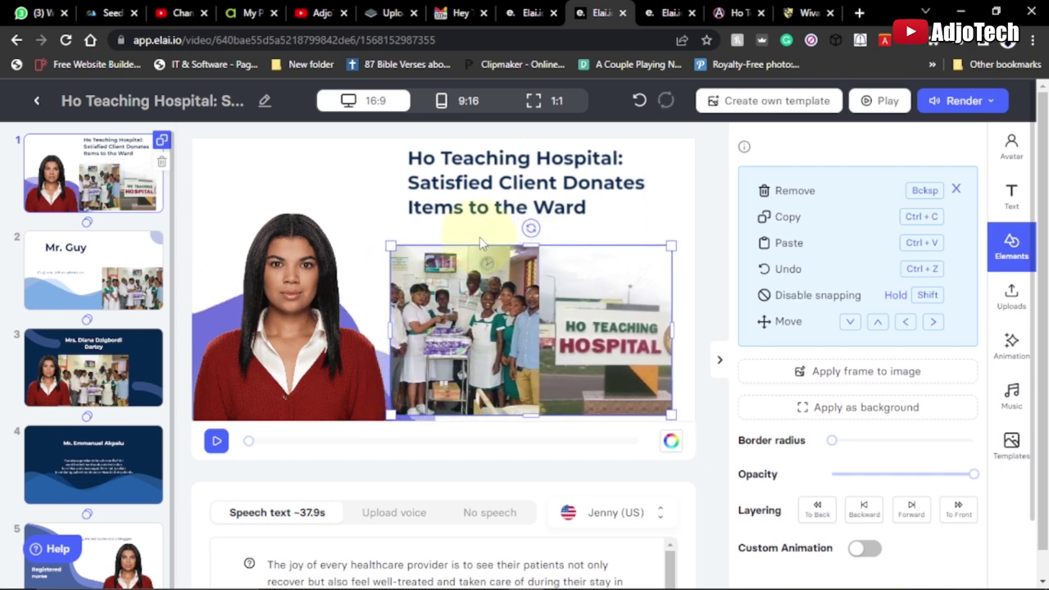
click(68, 270)
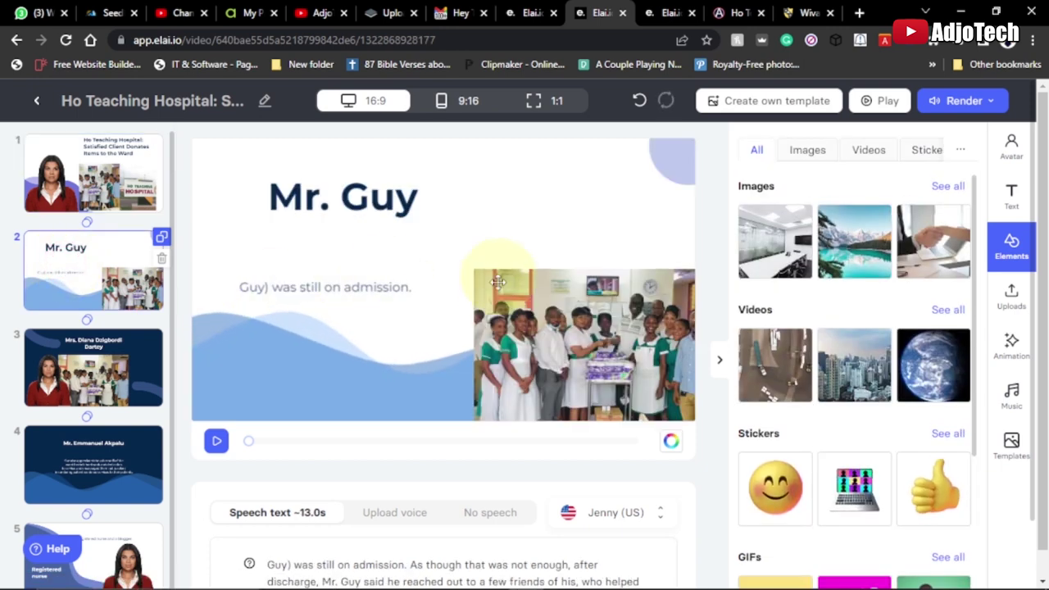
- Nudge slide 2's photo slightly up and to the right
click(538, 311)
drag(537, 311, 547, 307)
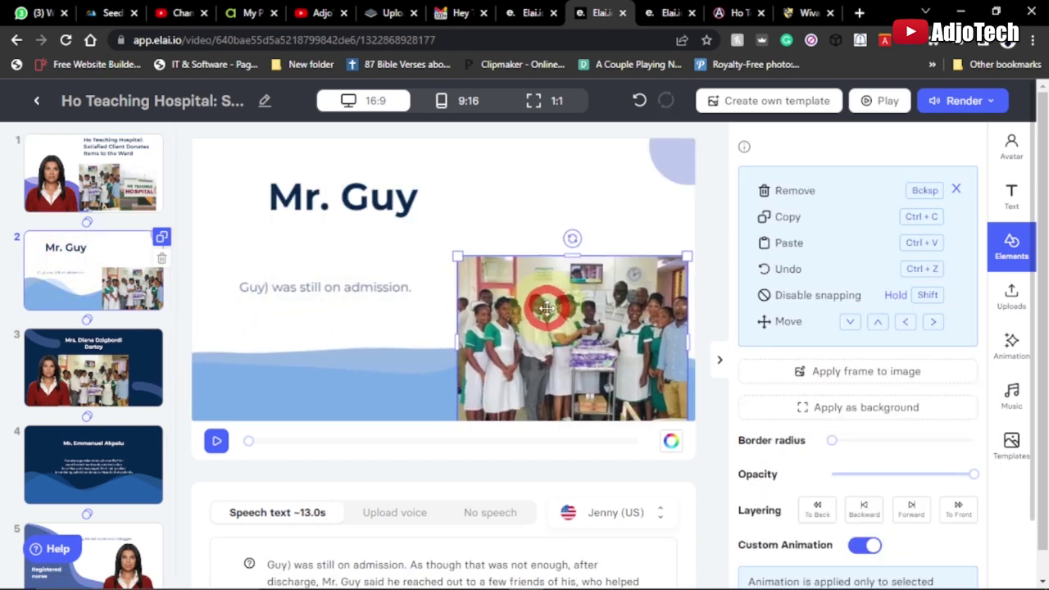
click(327, 208)
- Give slide 2's subtitle a Fade In entrance animation, then move to slide 3
click(313, 285)
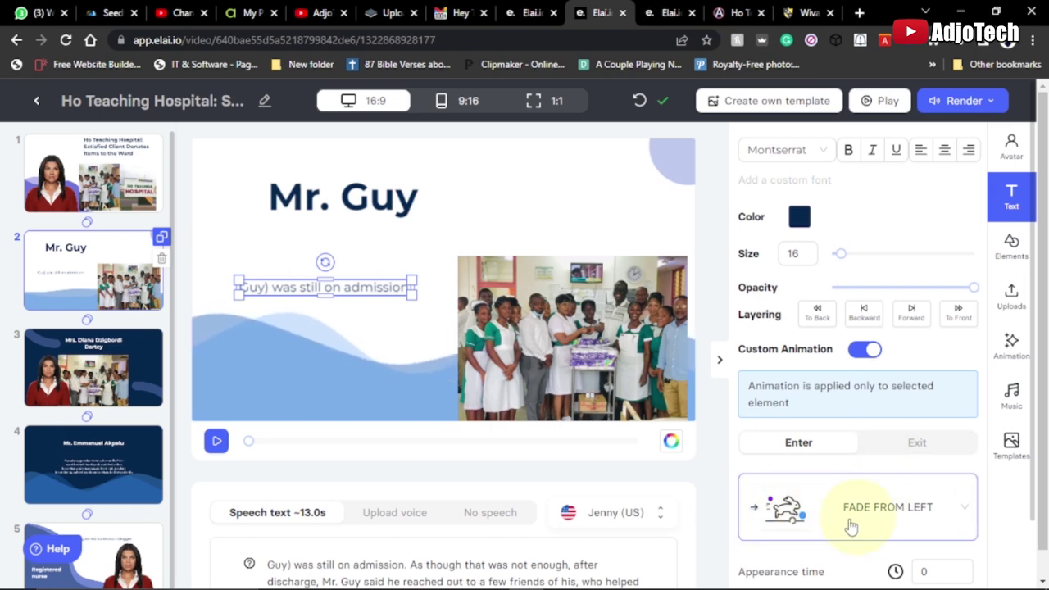
click(897, 515)
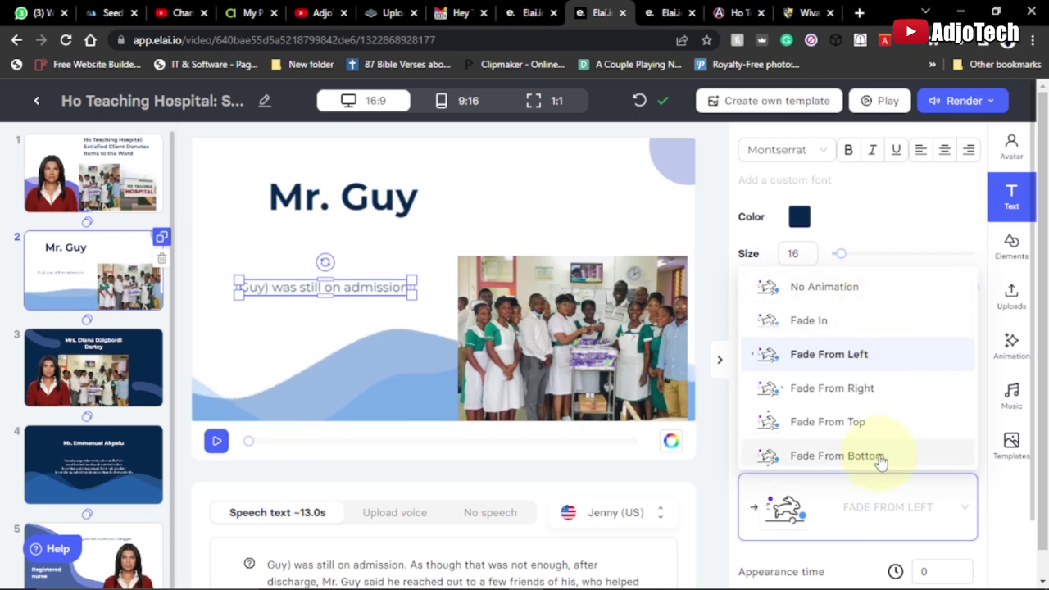
scroll(885, 410, up, 2)
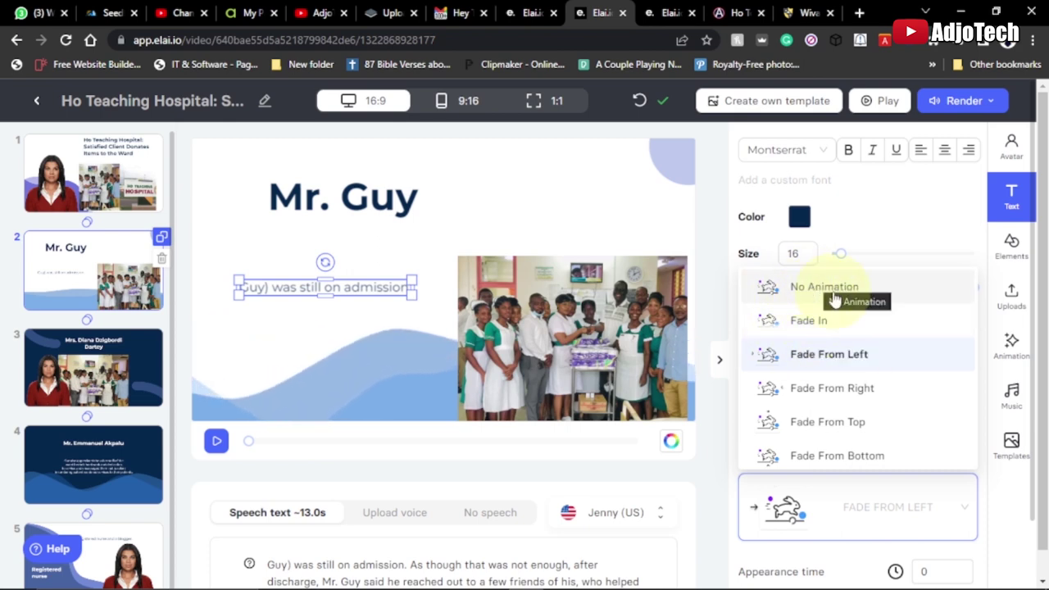
click(808, 326)
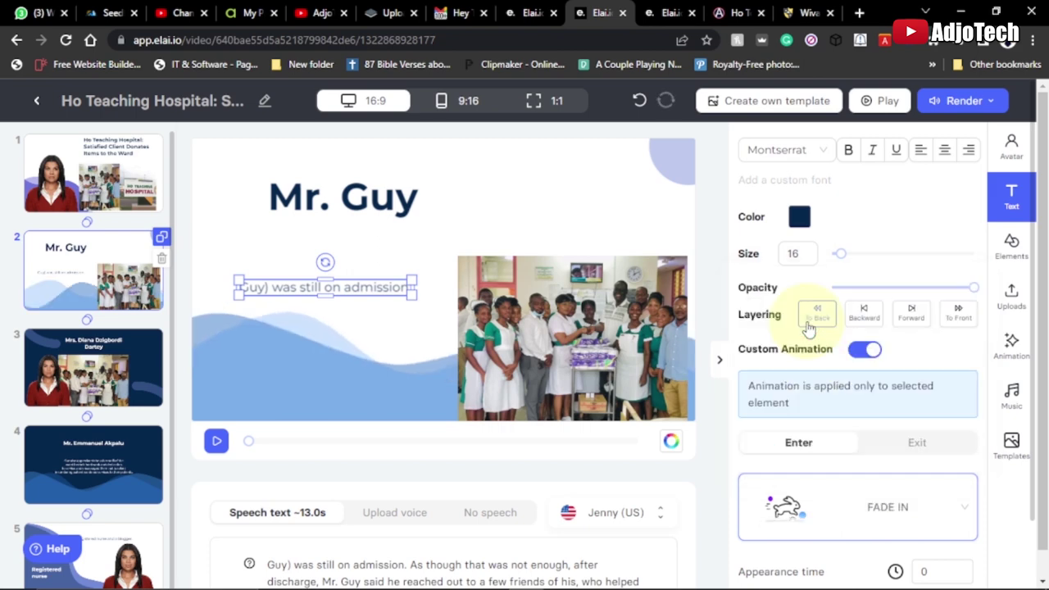
click(87, 371)
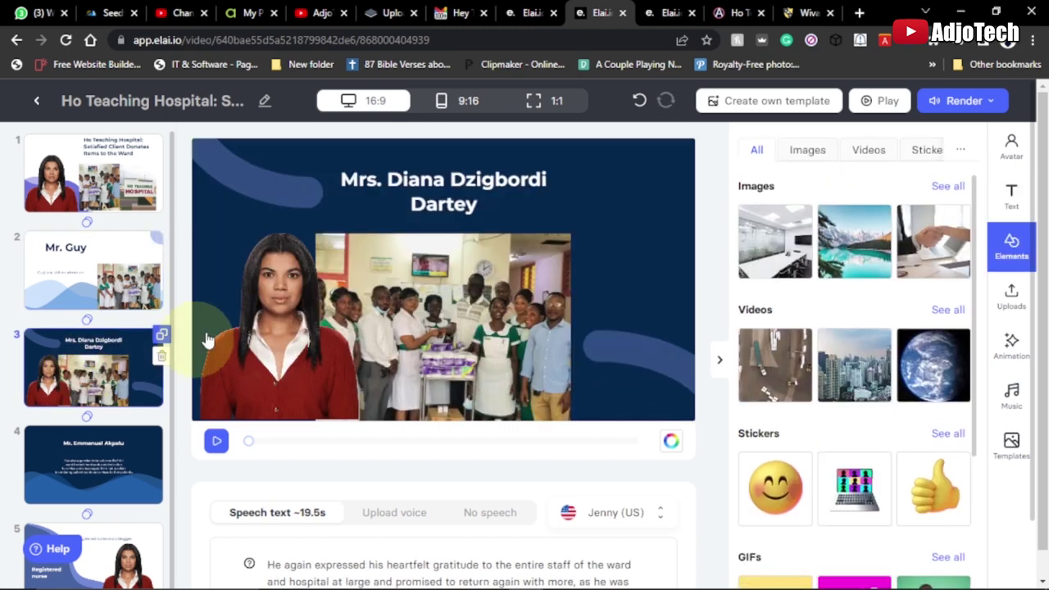
- Shift slide 3's group photo right and widen it leftward, then view slide 4's narration script
drag(471, 308, 598, 309)
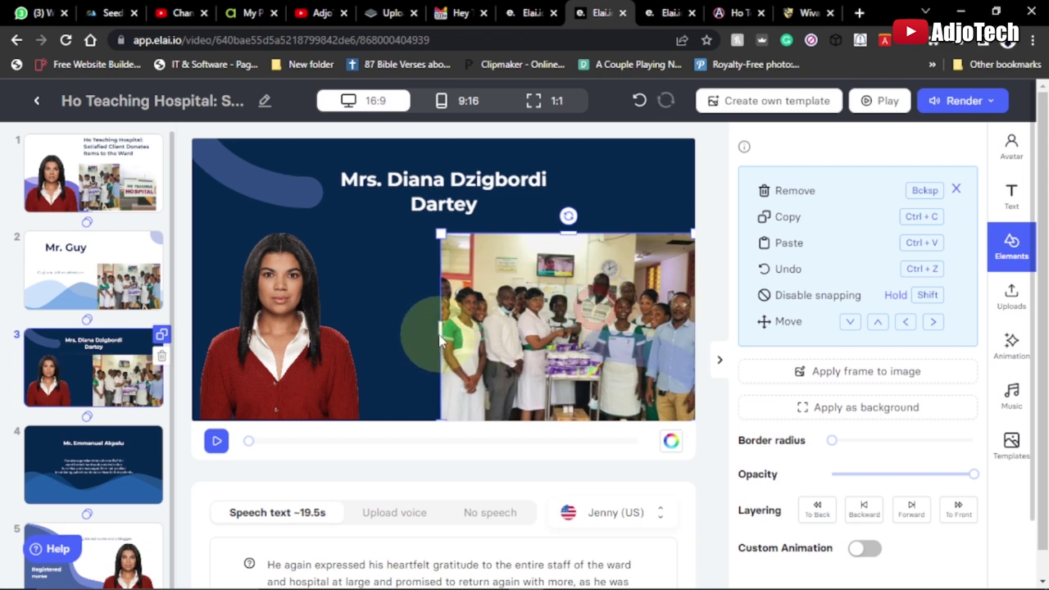
drag(438, 331, 399, 330)
click(91, 479)
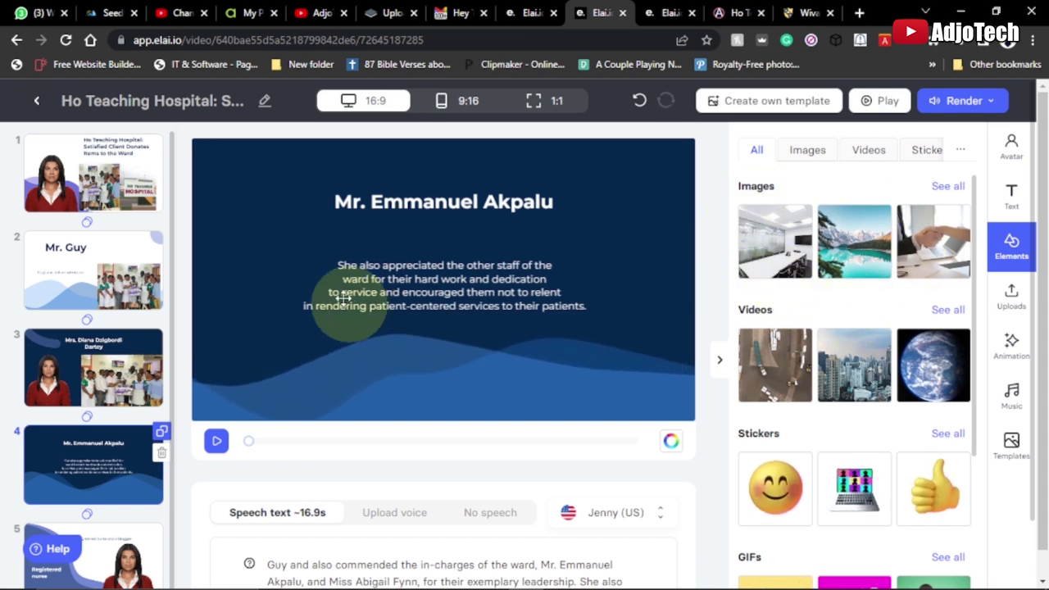
scroll(962, 371, down, 2)
scroll(962, 371, down, 1)
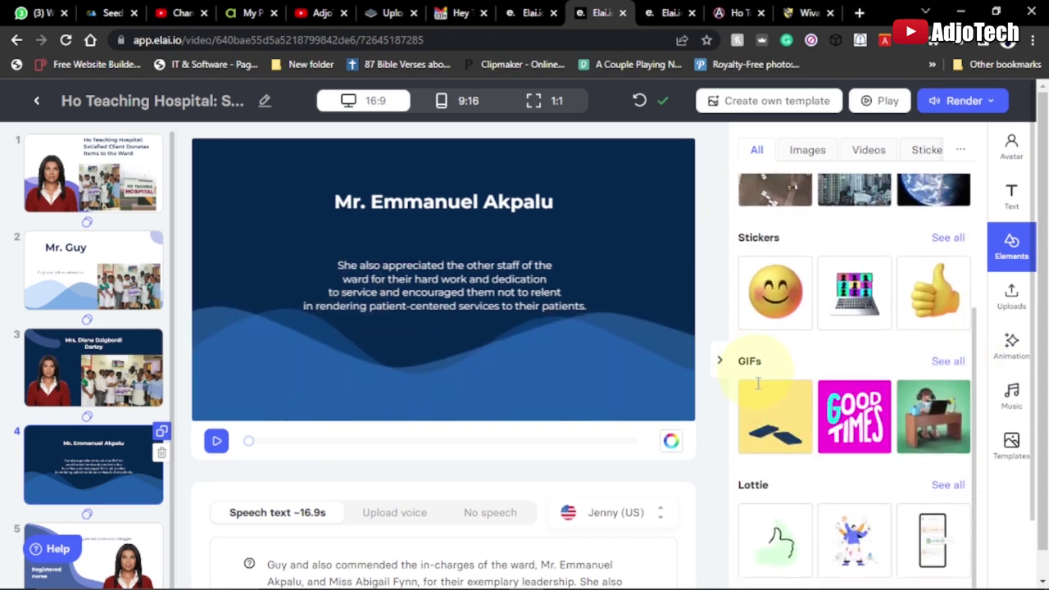
scroll(874, 432, down, 1)
scroll(874, 432, down, 3)
scroll(737, 453, down, 1)
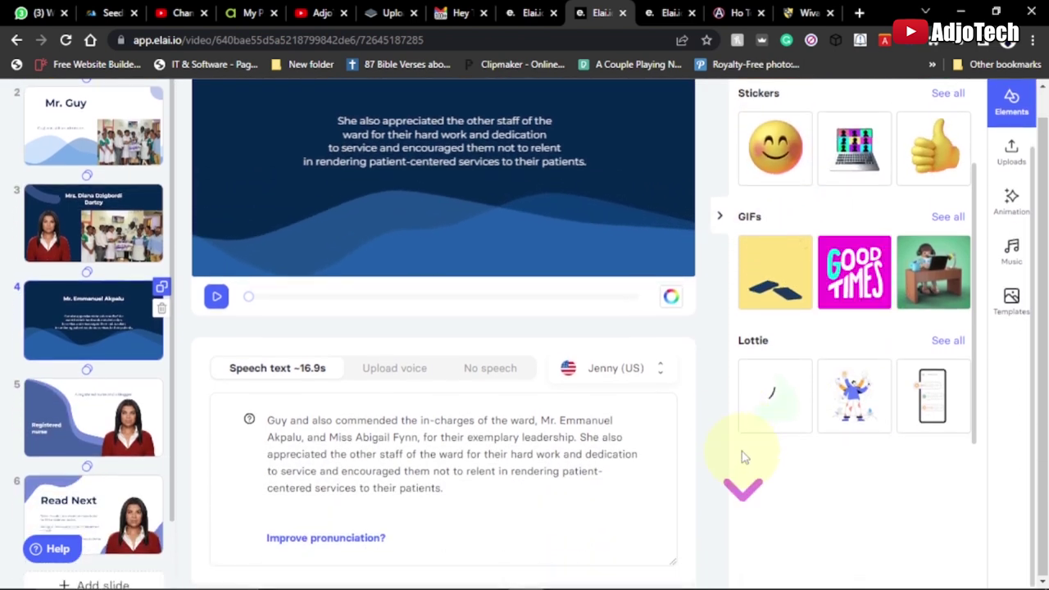
- Click into slide 4's narration text, then move on to slide 5
click(338, 442)
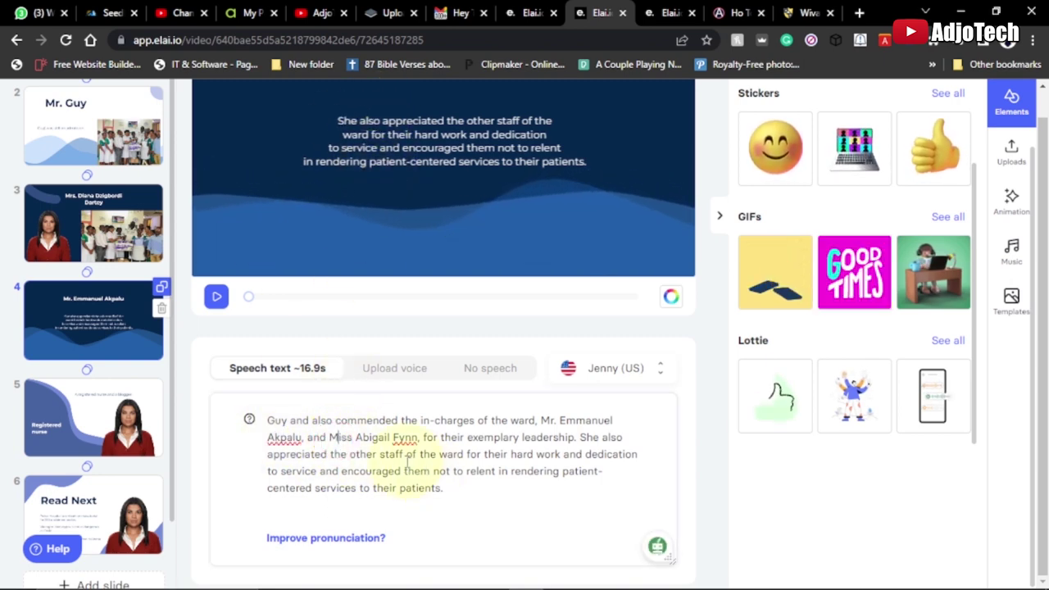
click(82, 420)
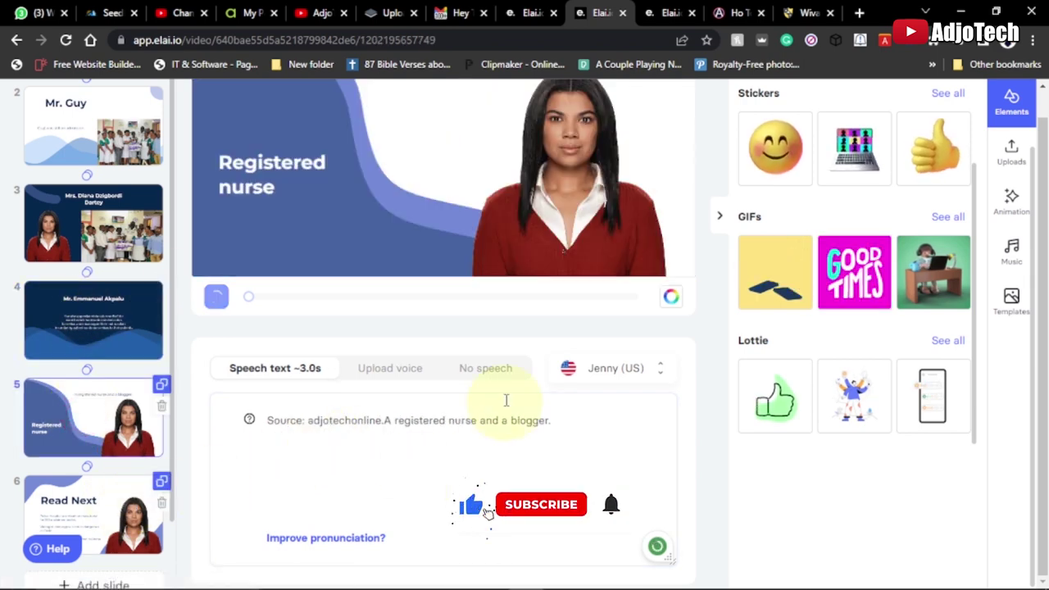
scroll(502, 400, up, 1)
scroll(502, 400, up, 1)
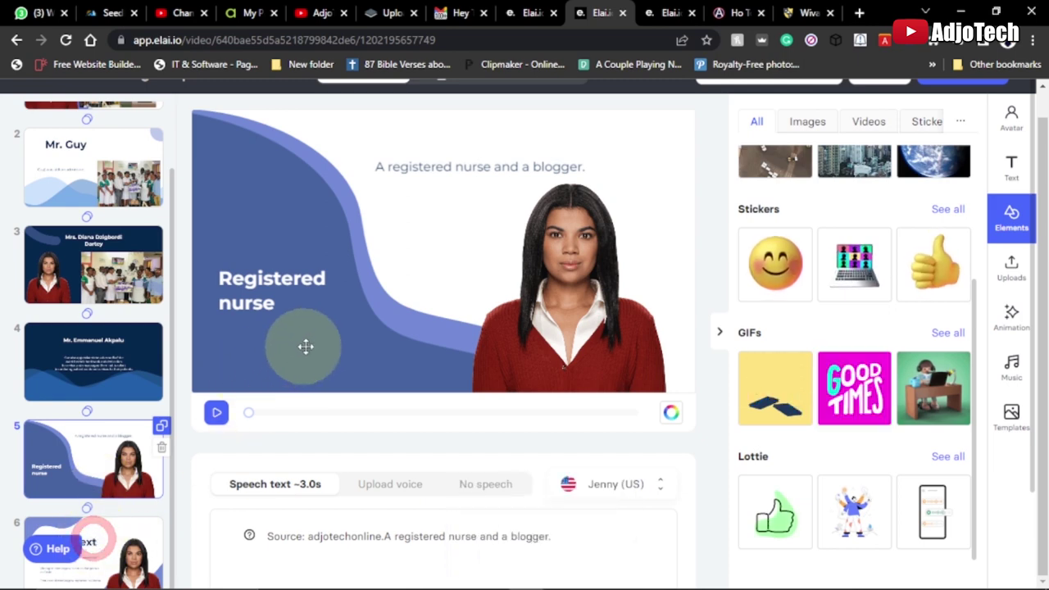
scroll(304, 336, up, 1)
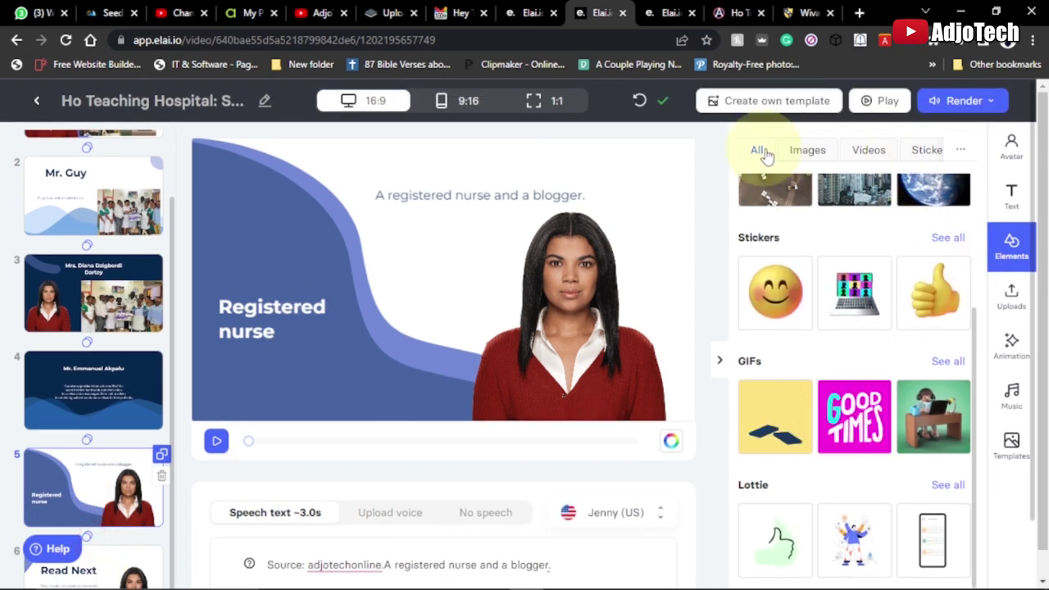
- Browse the stock Images and Videos in the Elements panel, then return to slide 1
click(808, 150)
click(860, 152)
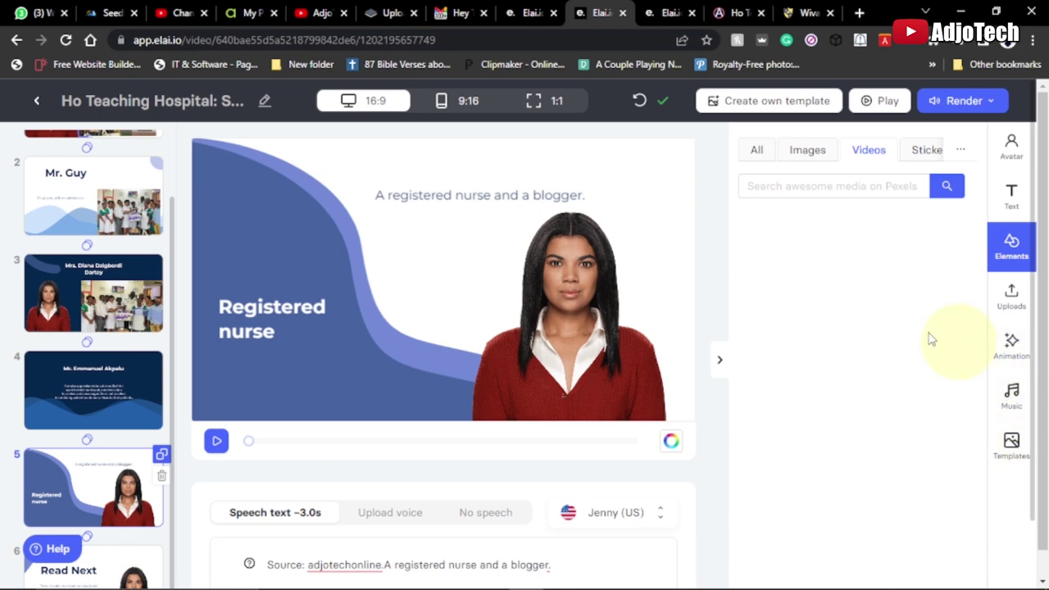
scroll(92, 246, up, 2)
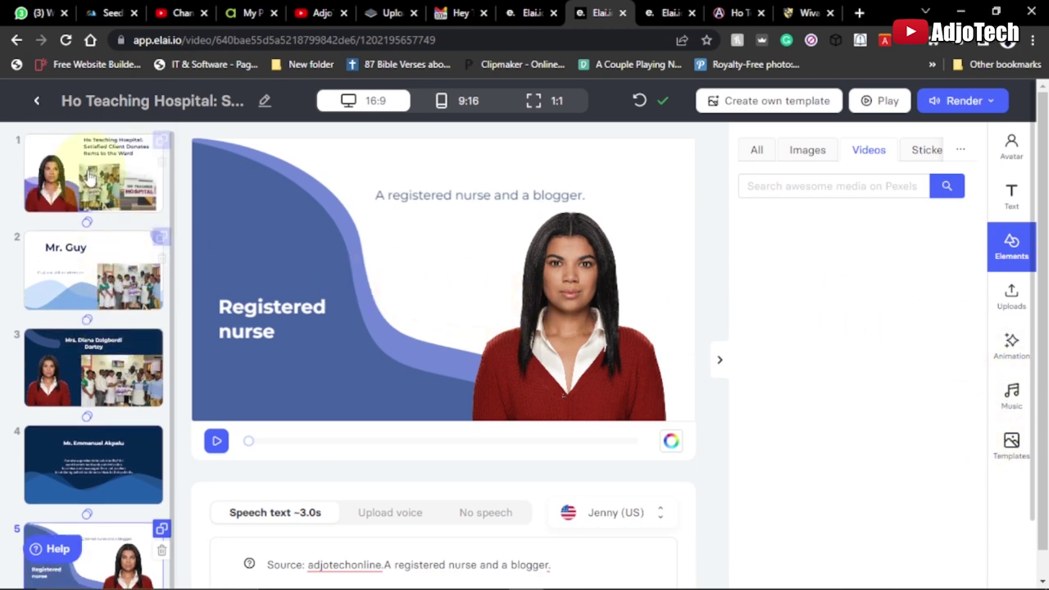
click(81, 171)
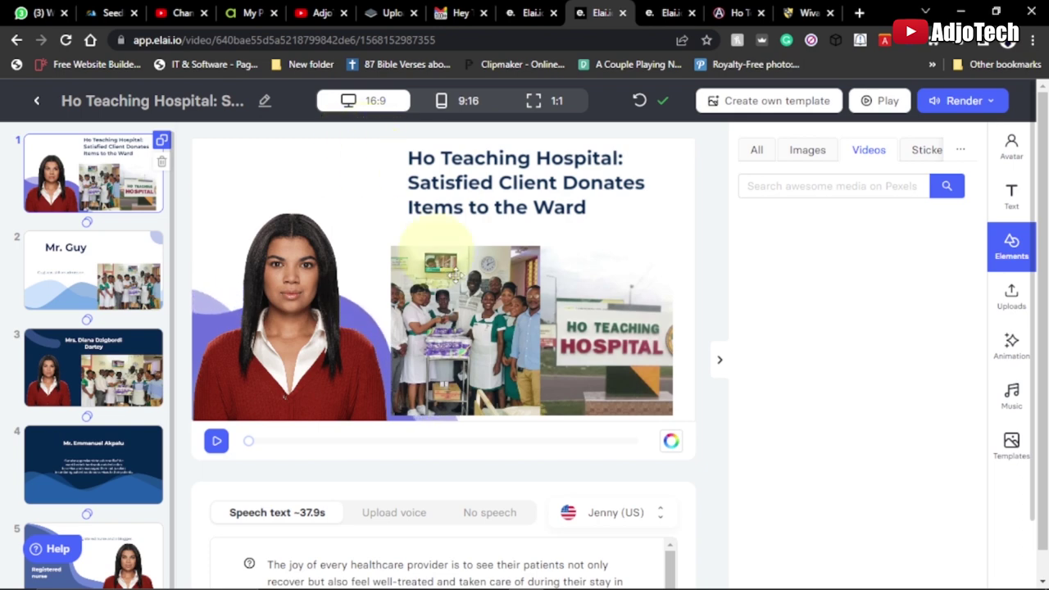
- Apply the Jenny (English-US) voice to the title slide's narration
scroll(401, 369, down, 1)
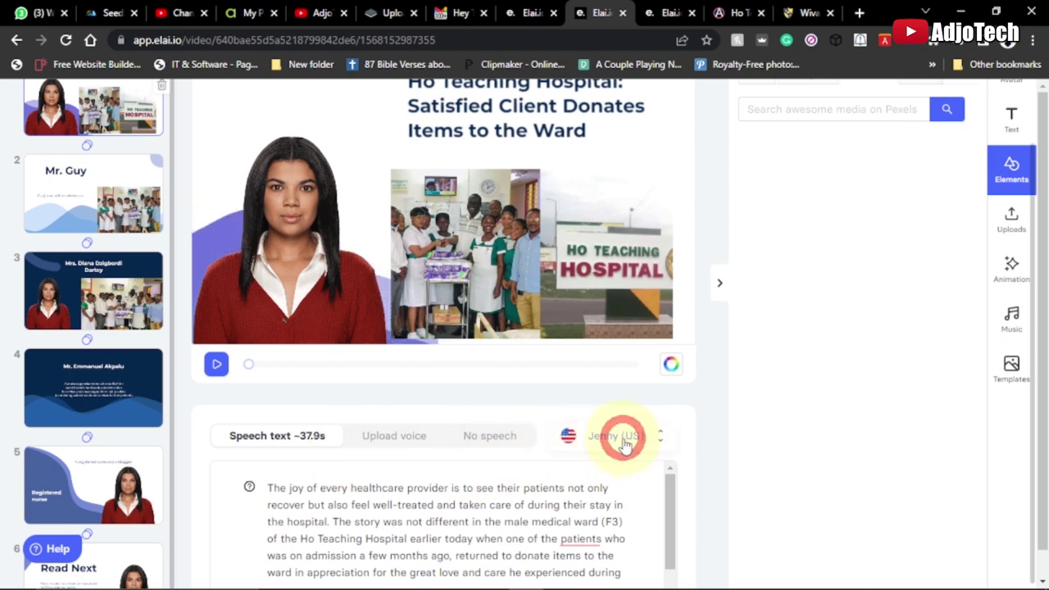
click(623, 440)
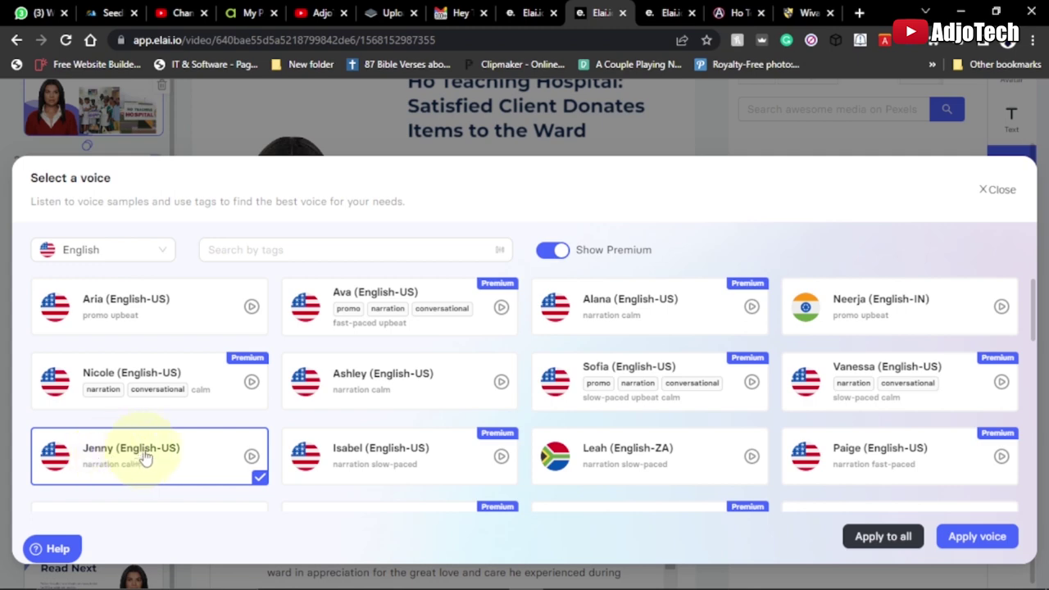
click(967, 537)
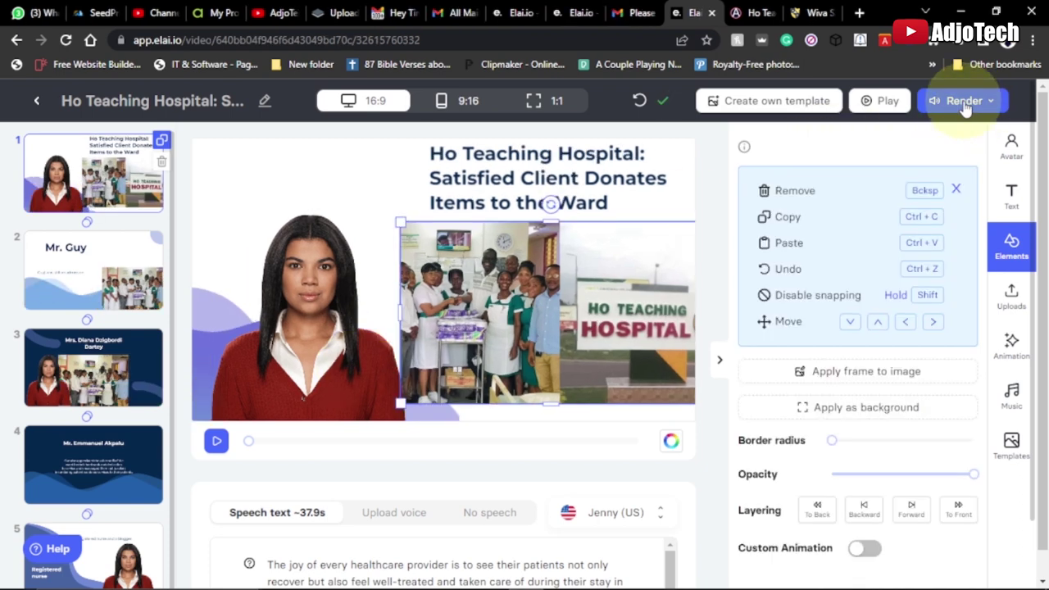
- Start a 1080p render of the one-slide trial video and dismiss the queue notice
click(964, 101)
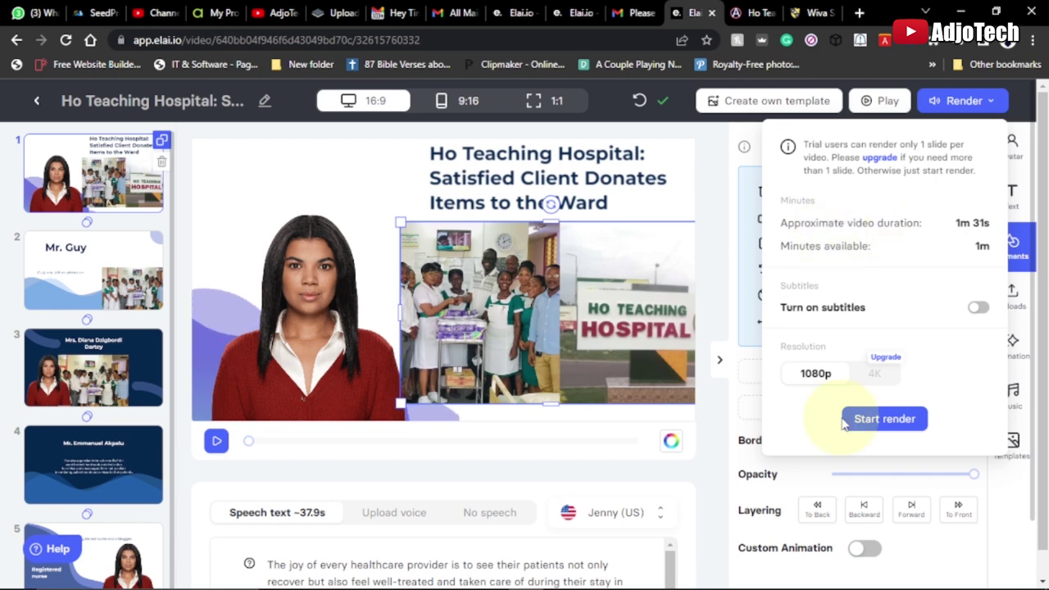
click(883, 419)
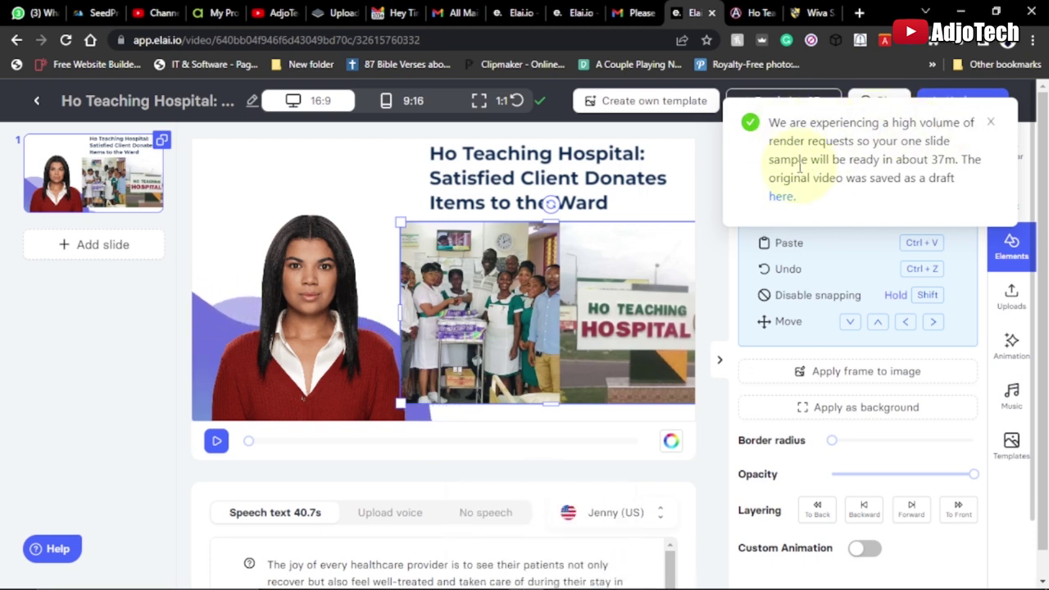
click(990, 121)
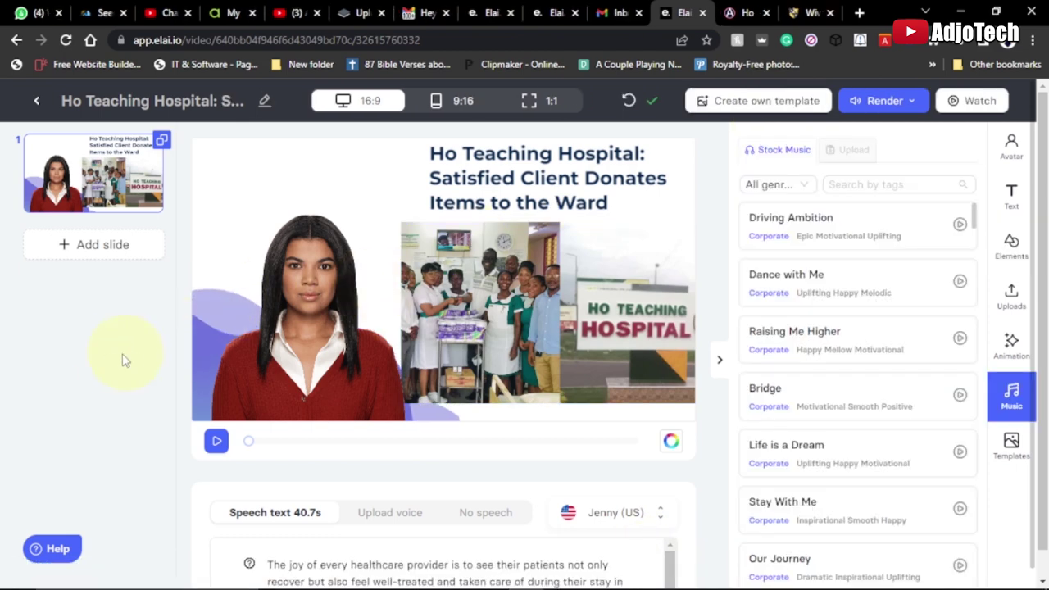
- Open Elai.io's 'your video is ready' email in Gmail and follow its Watch video link
click(610, 13)
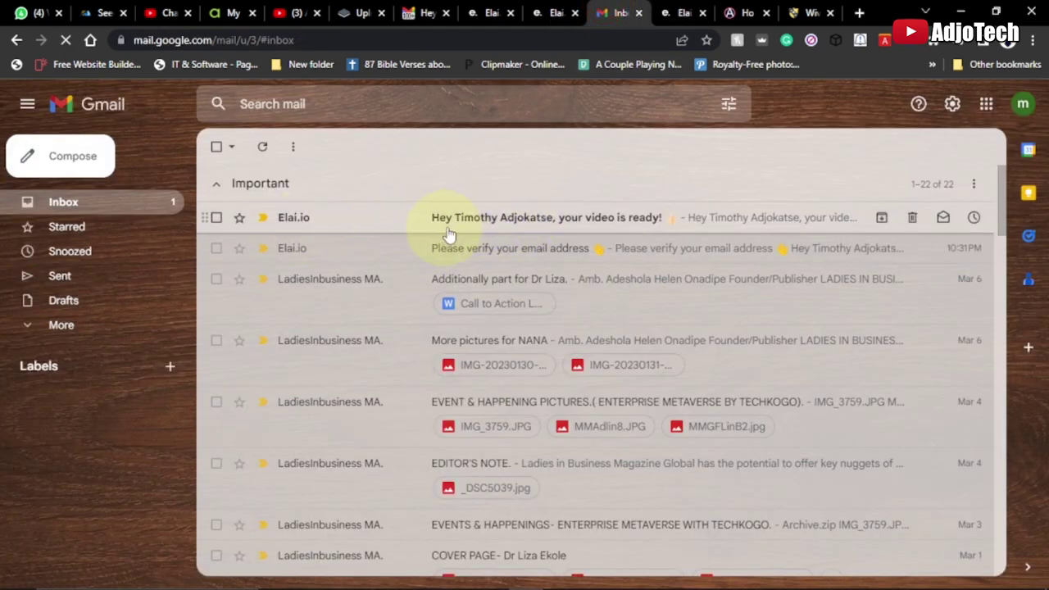
click(601, 221)
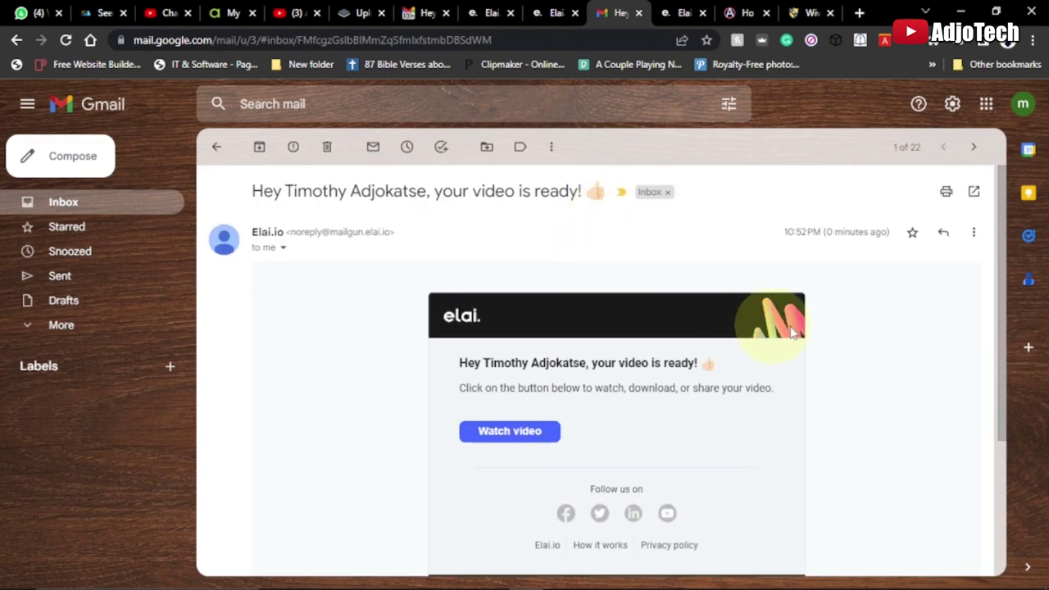
scroll(825, 336, down, 2)
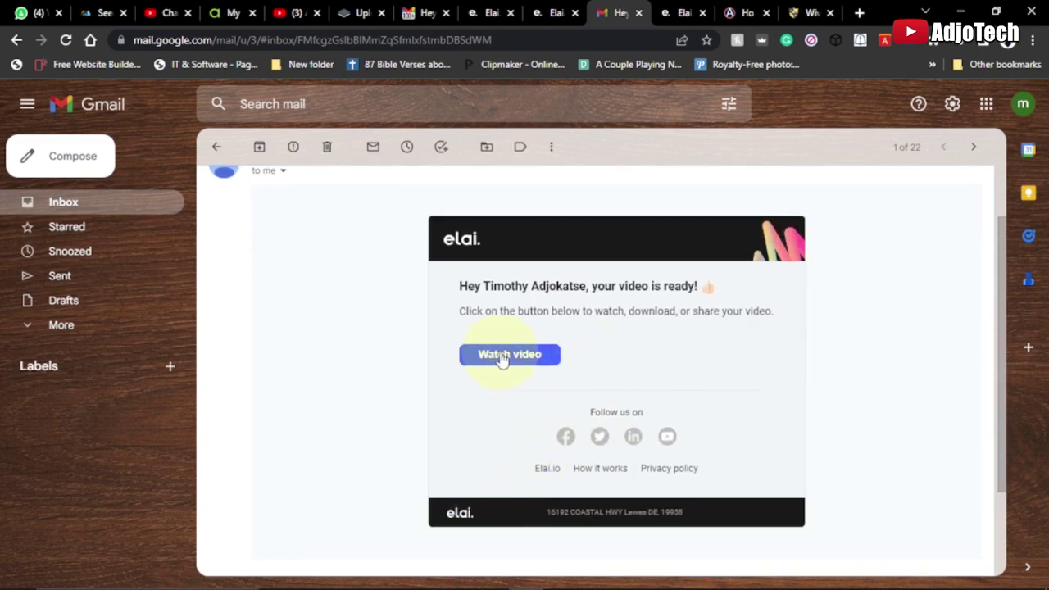
click(515, 359)
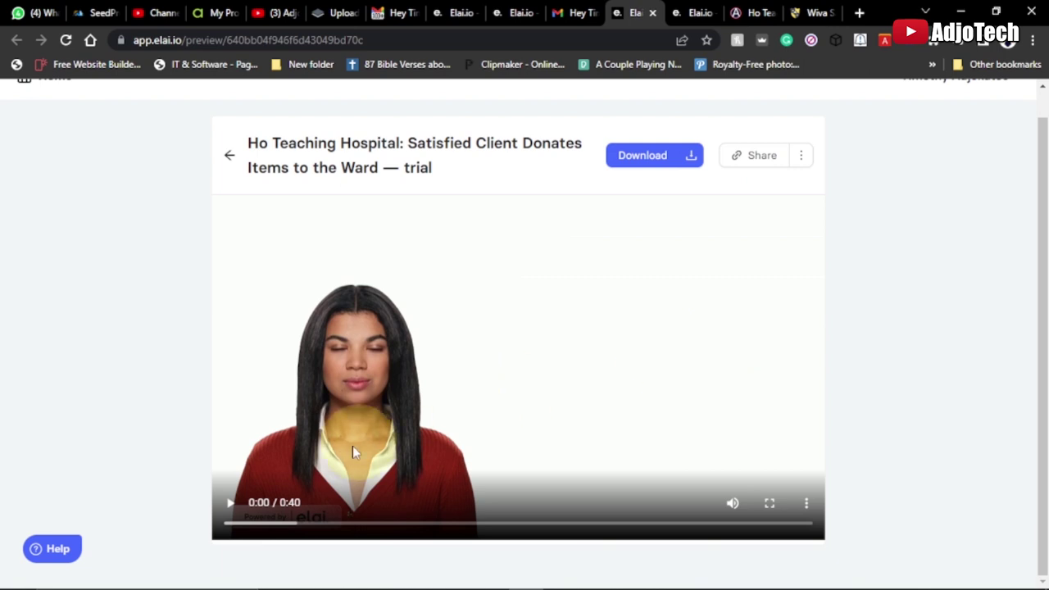
- Preview the rendered trial video to 0:07, then download it as an MP4
click(230, 503)
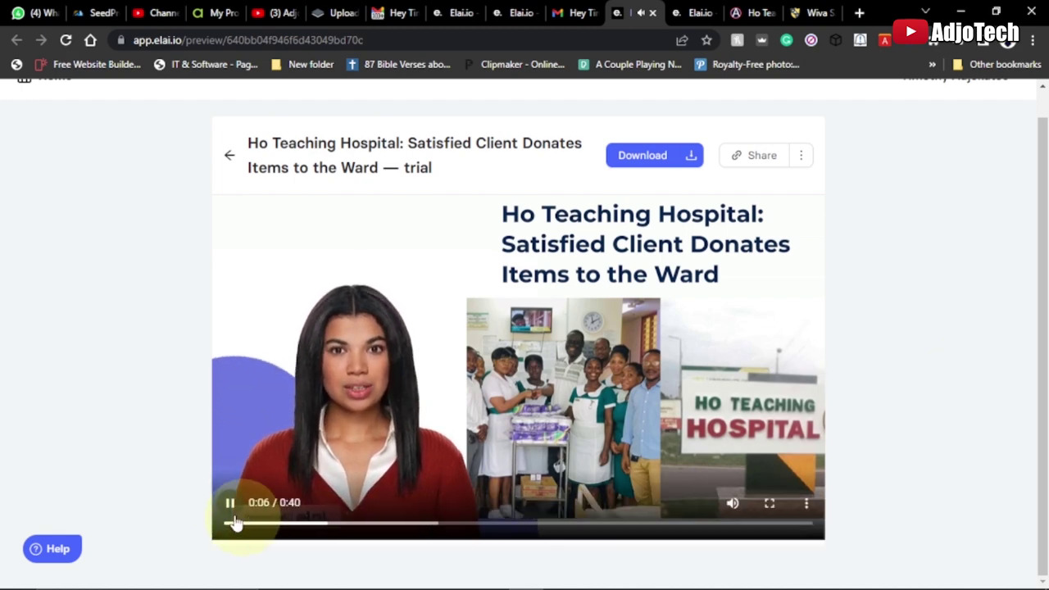
click(230, 503)
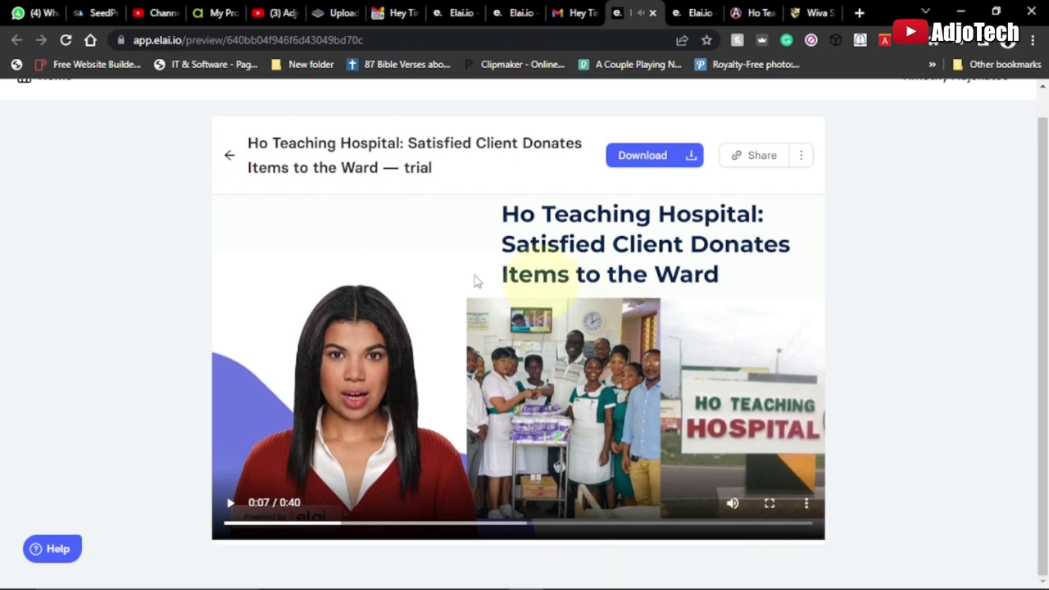
click(644, 160)
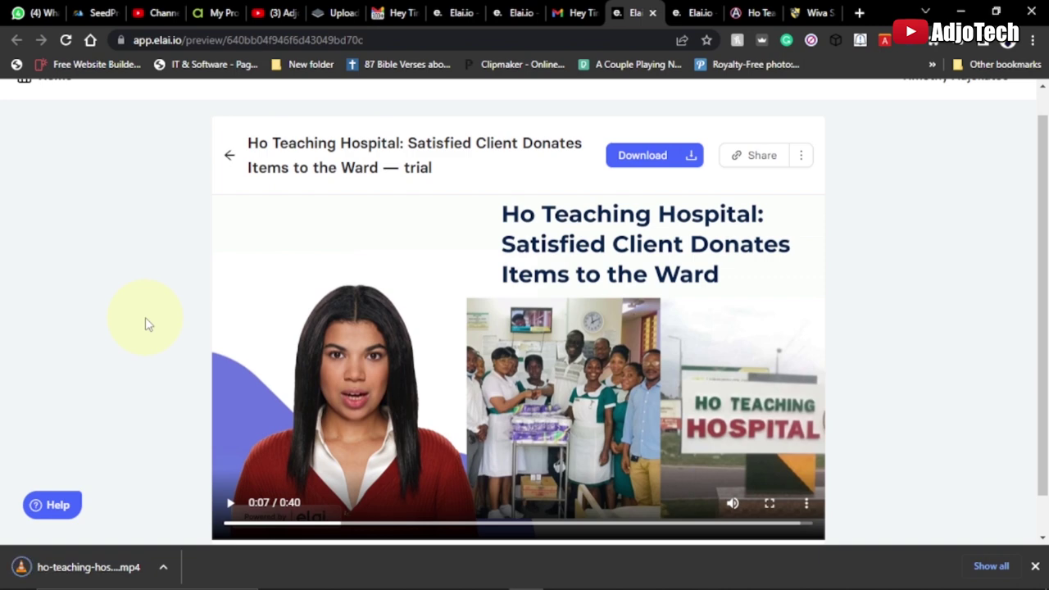
click(163, 566)
- Play the downloaded mp4 in VLC for about 10 seconds, then pause and minimise VLC
click(195, 516)
click(419, 157)
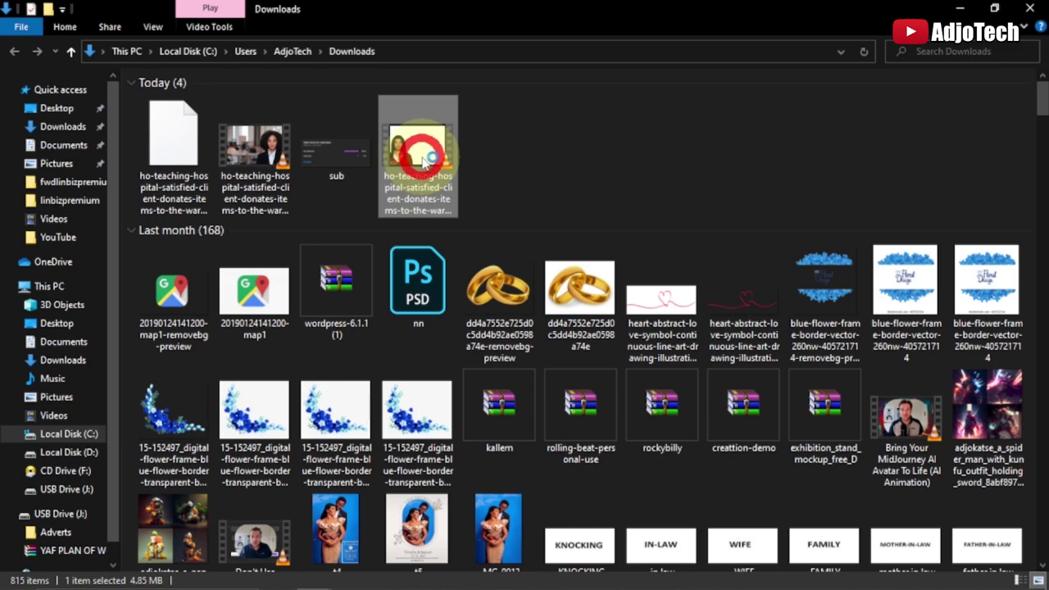
click(421, 159)
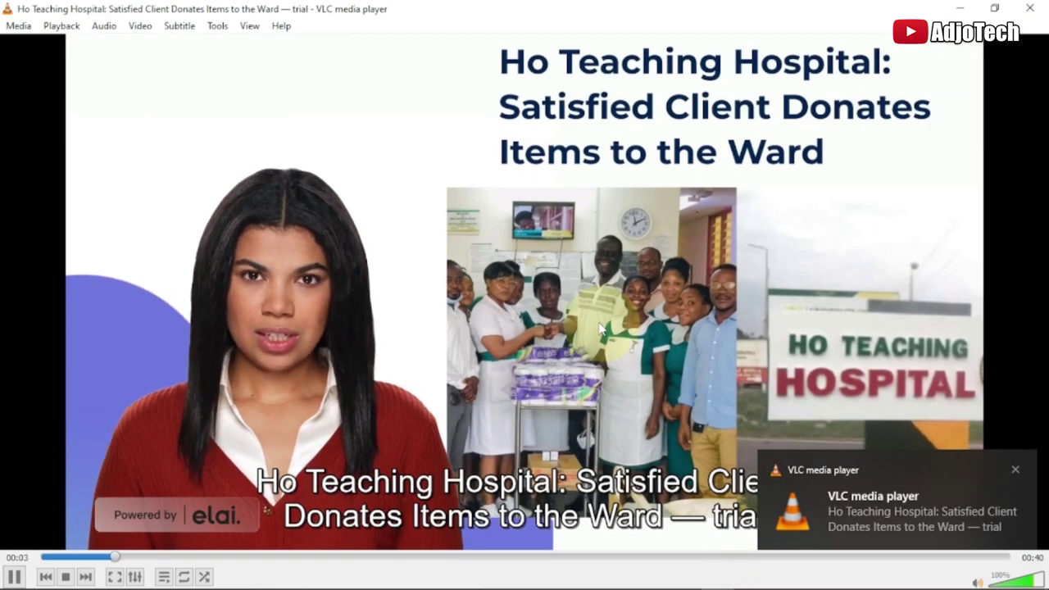
click(1014, 470)
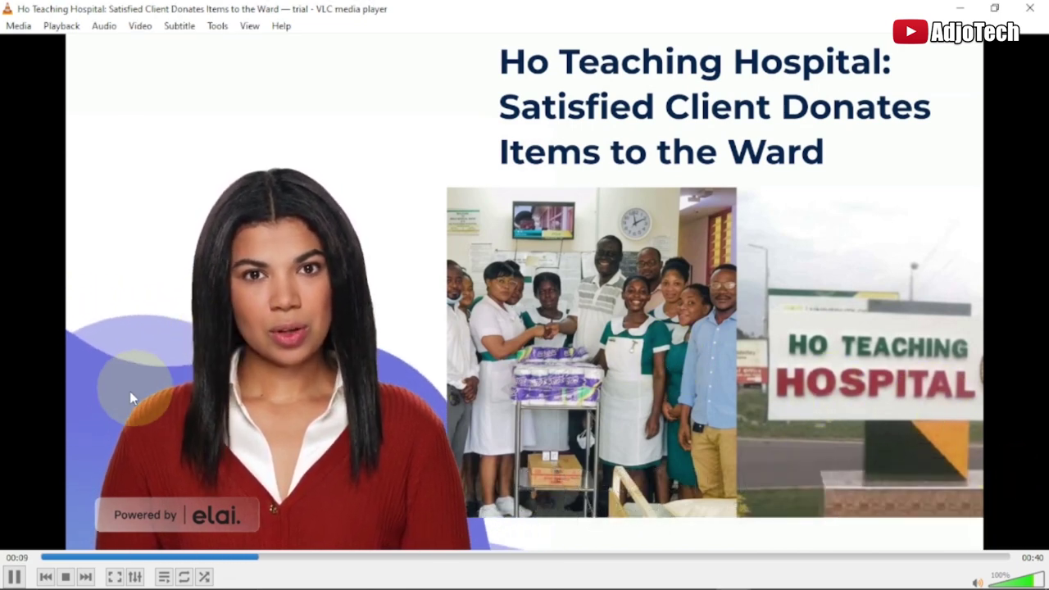
click(14, 576)
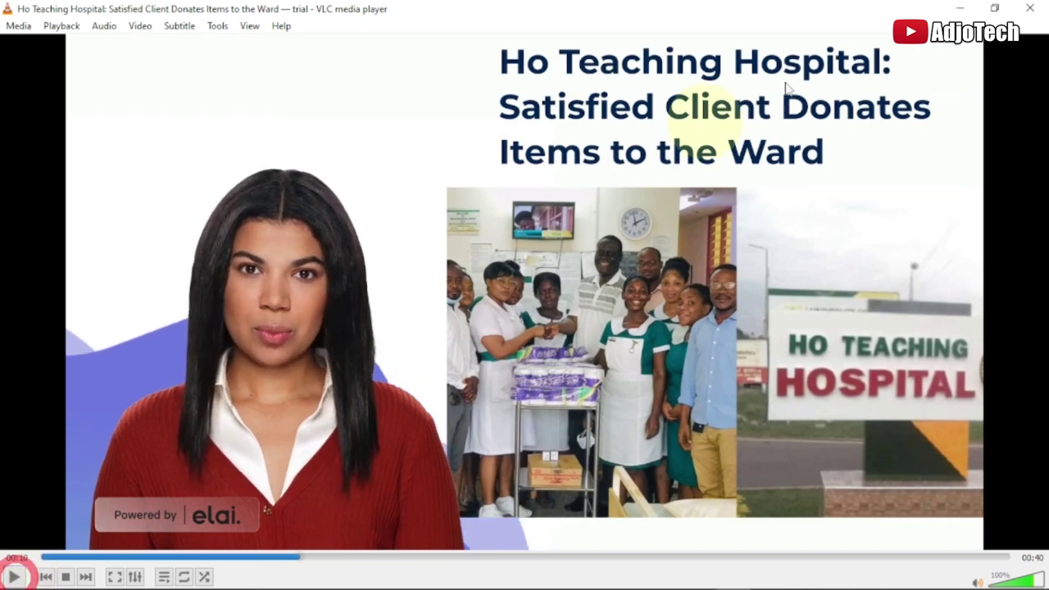
click(969, 11)
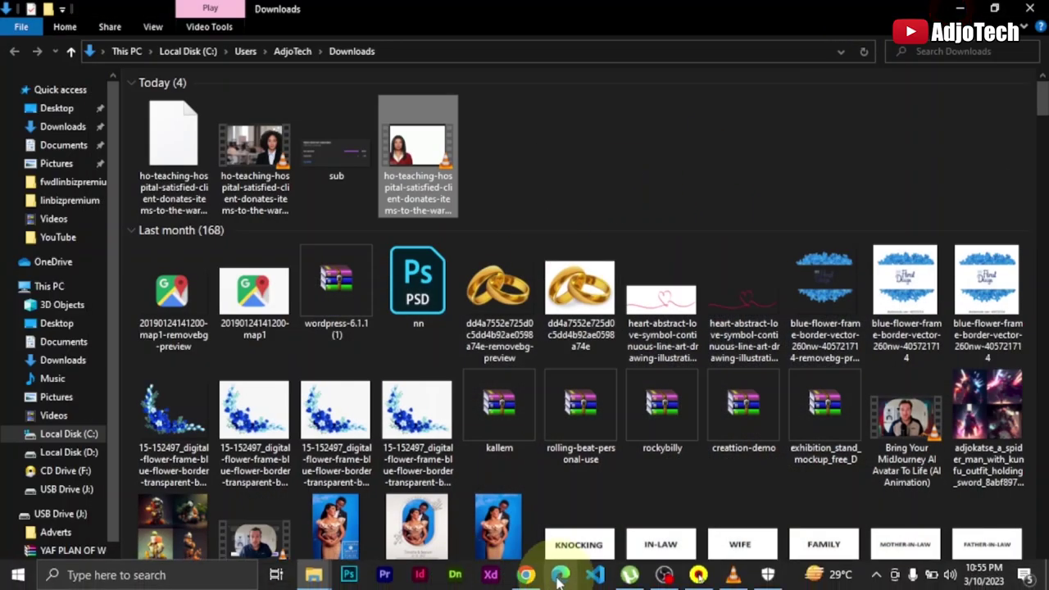
- Compare the AdjoTech blog article with the one-slide Ho Teaching Hospital video, ending in the Elai.io editor
click(526, 574)
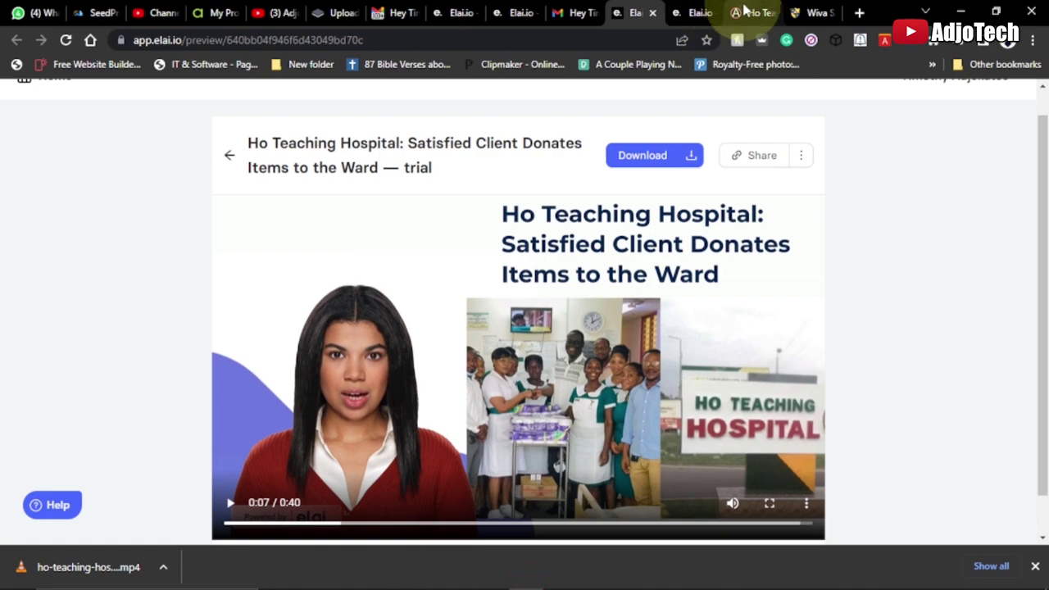
click(746, 13)
scroll(545, 136, up, 4)
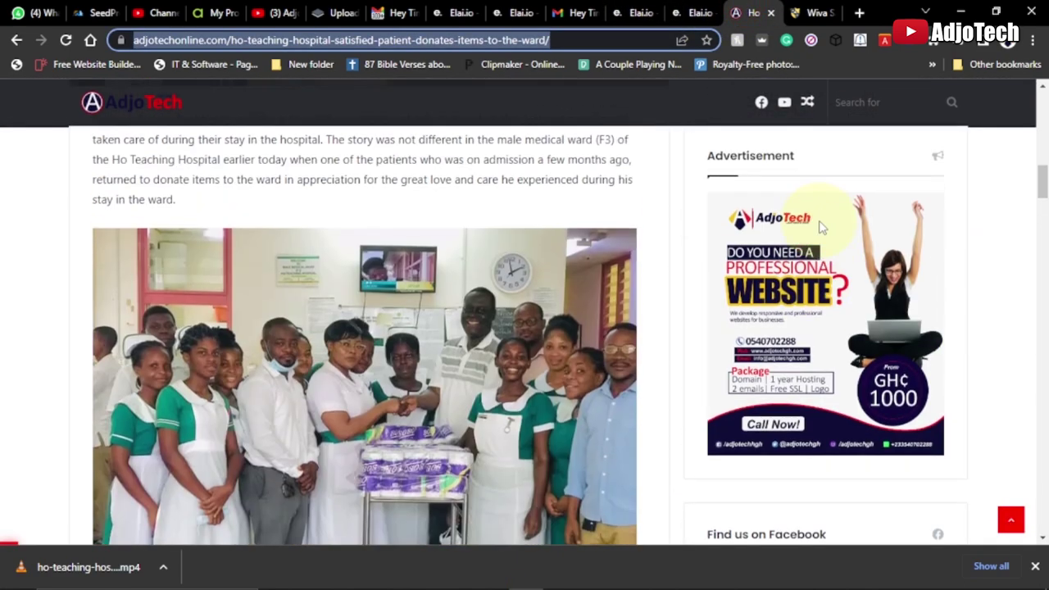
click(636, 12)
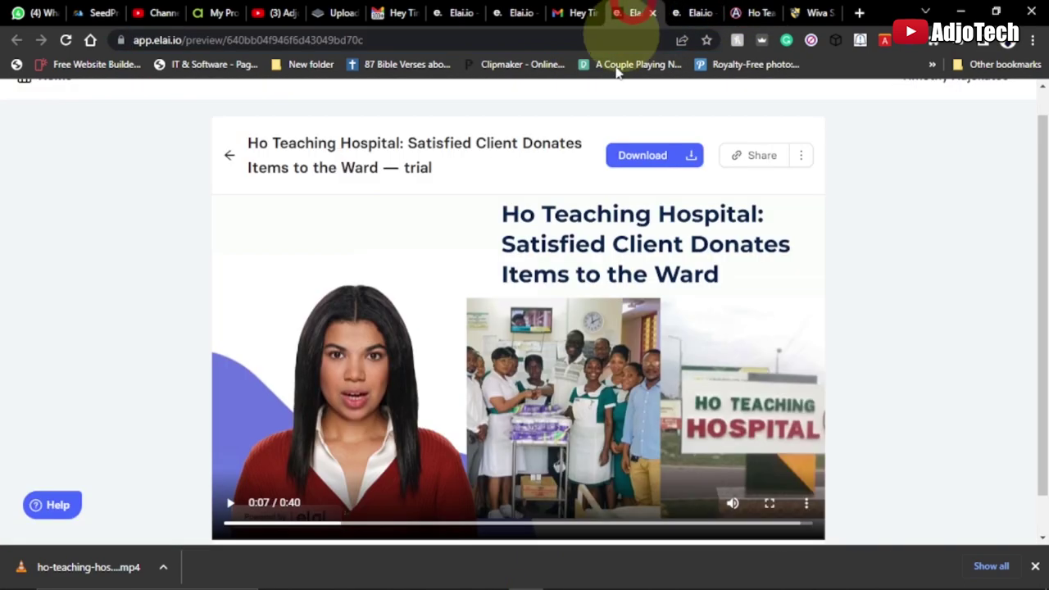
click(693, 12)
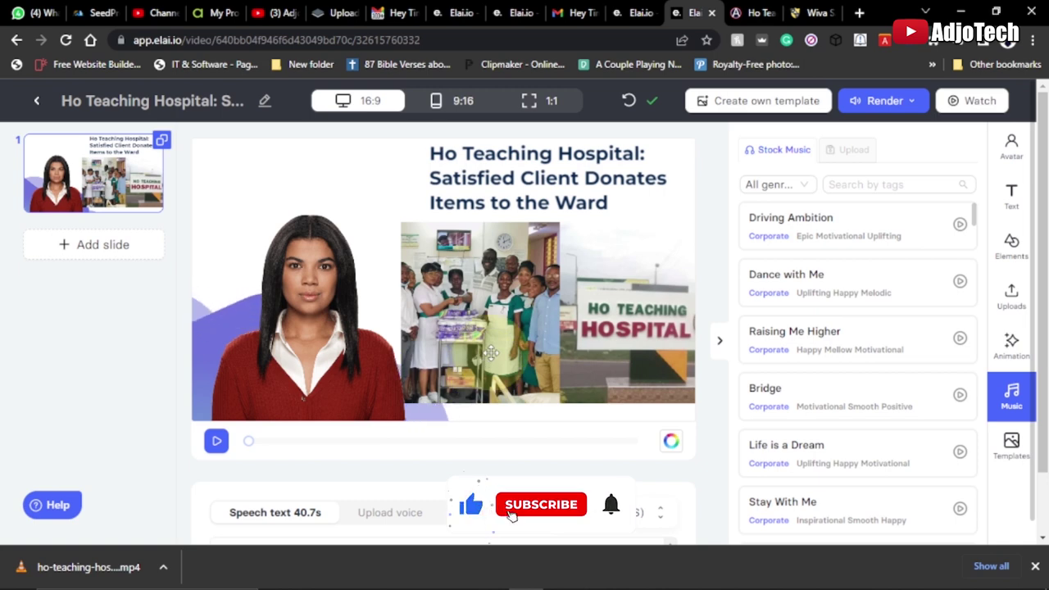
click(749, 13)
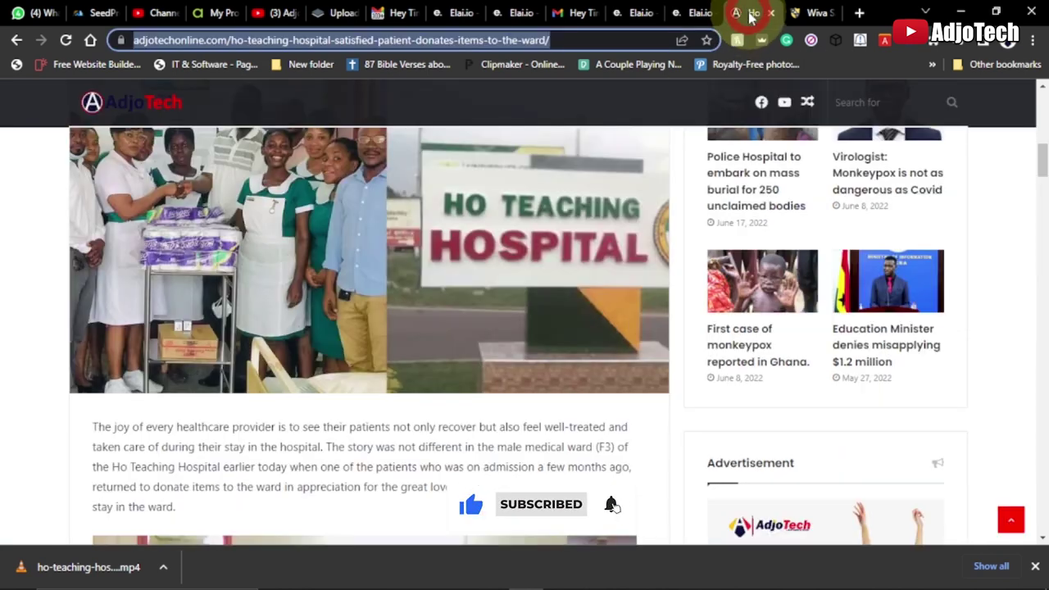
click(688, 12)
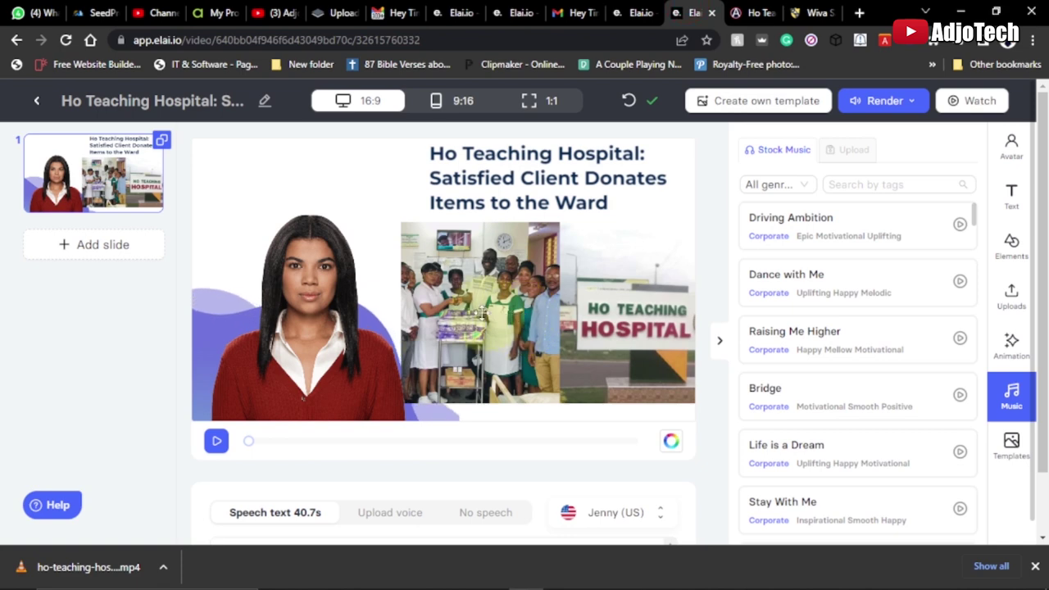